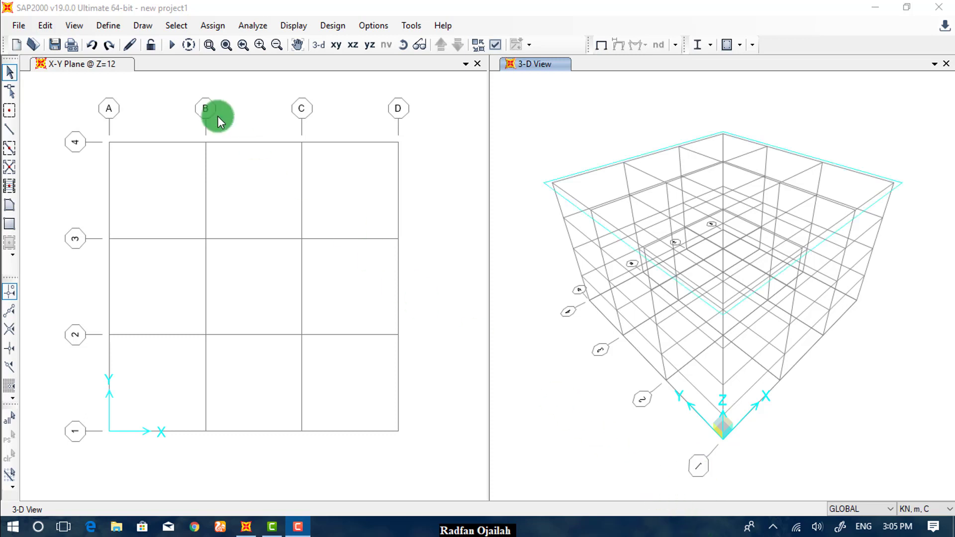
Step: Focus SAP2000 and open the Define menu of model definitions
click(109, 26)
click(111, 28)
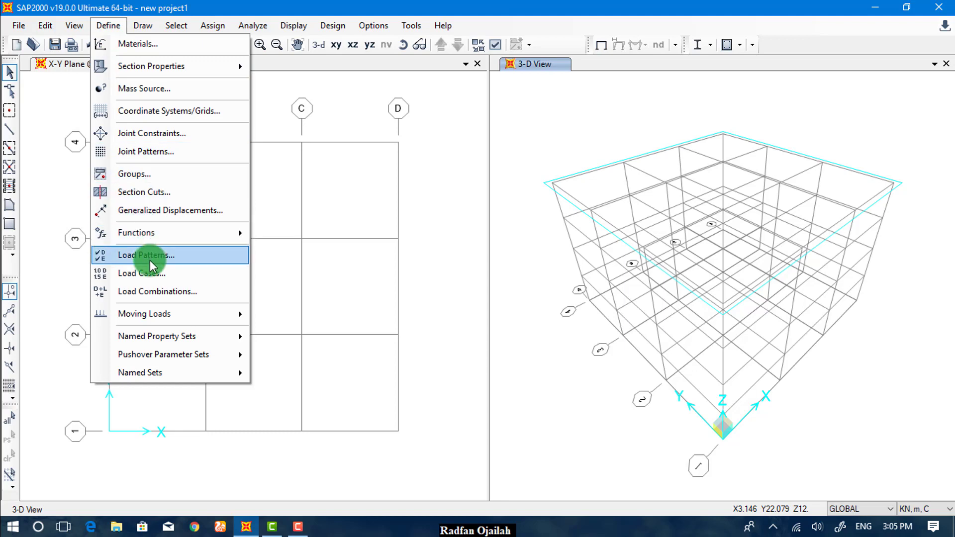
Step: Open Load Patterns and set the self-weight multiplier to 0
click(150, 256)
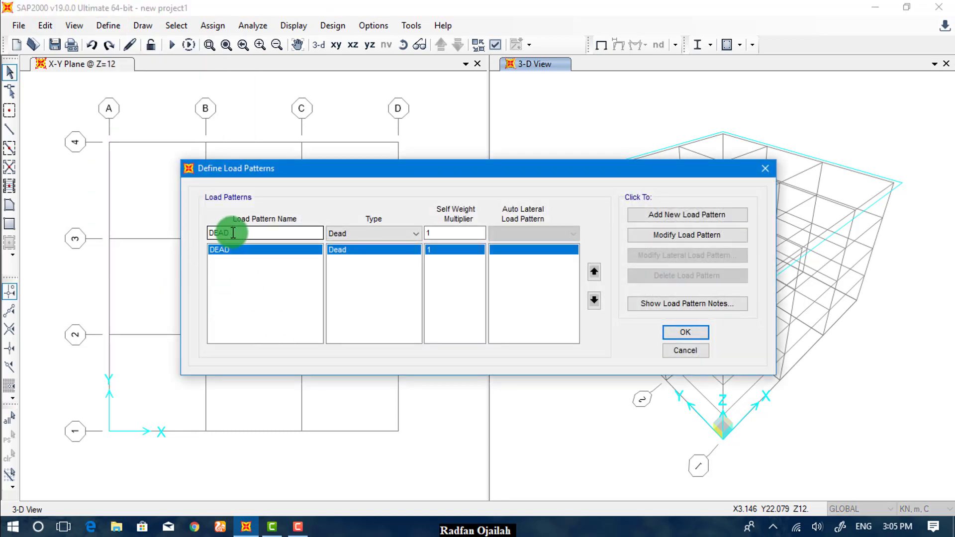
click(350, 237)
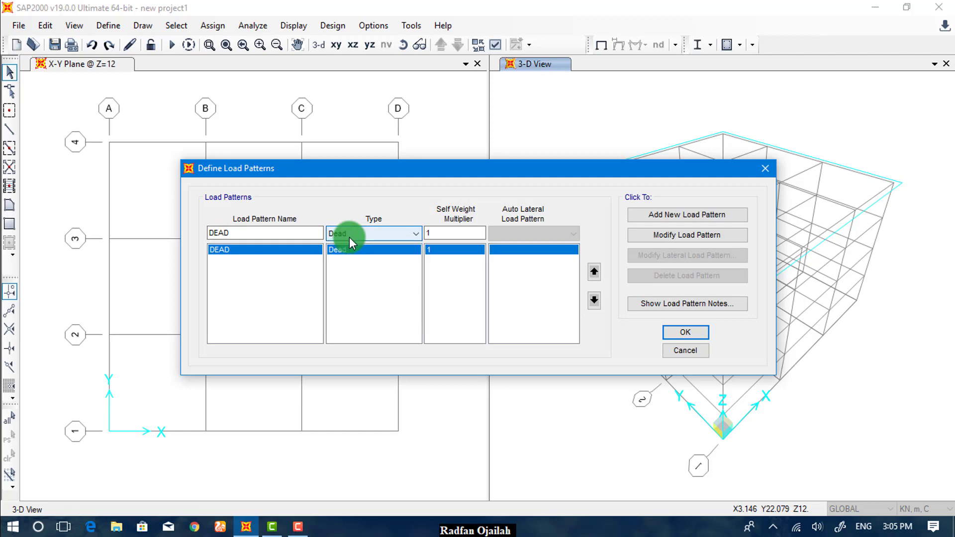
click(436, 232)
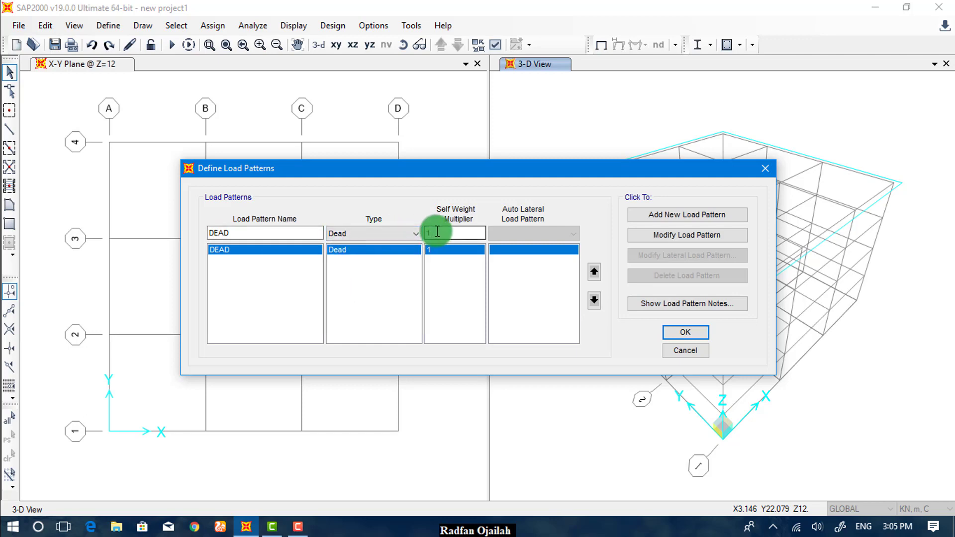
double_click(441, 237)
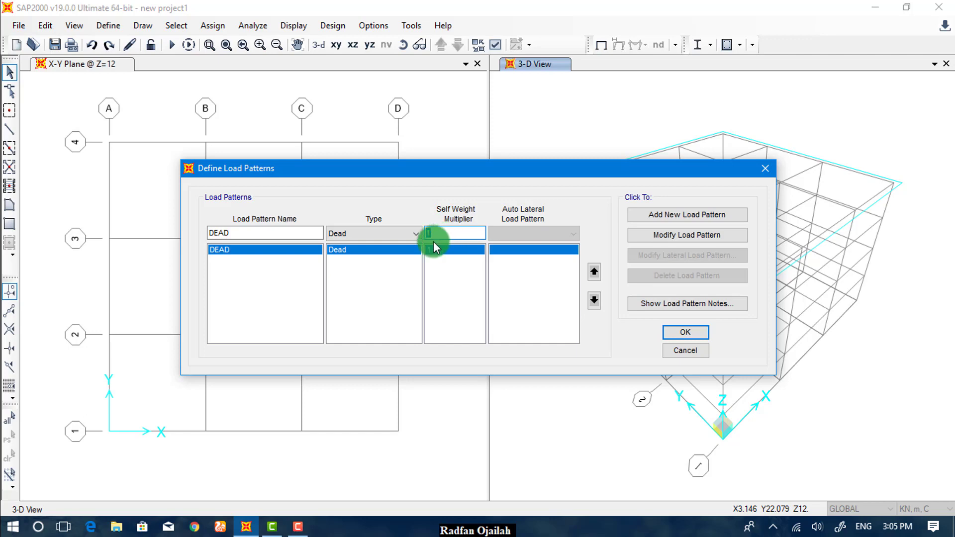
text(1)
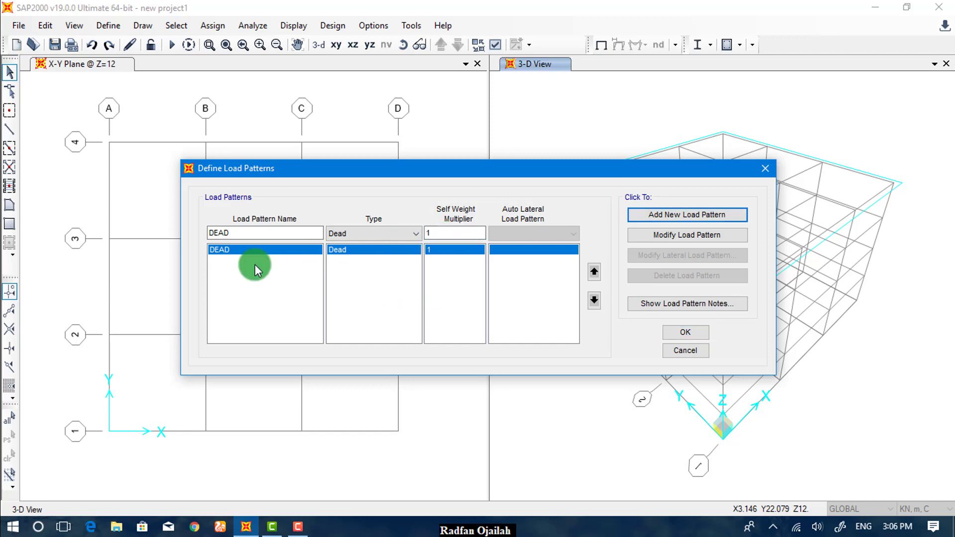
Step: Add a load pattern named Live with type Live
drag(231, 233, 160, 234)
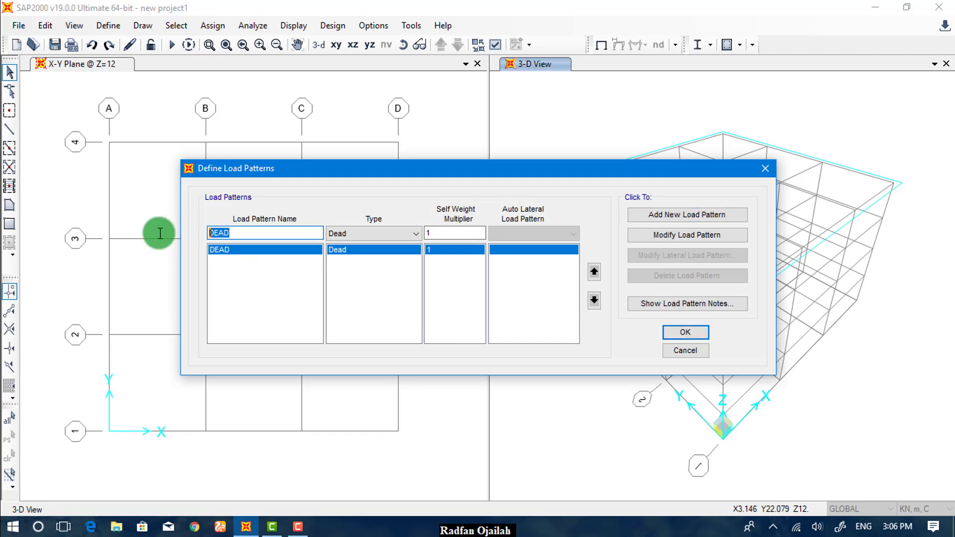
key(BackSpace)
text(Li)
text(ve)
click(354, 231)
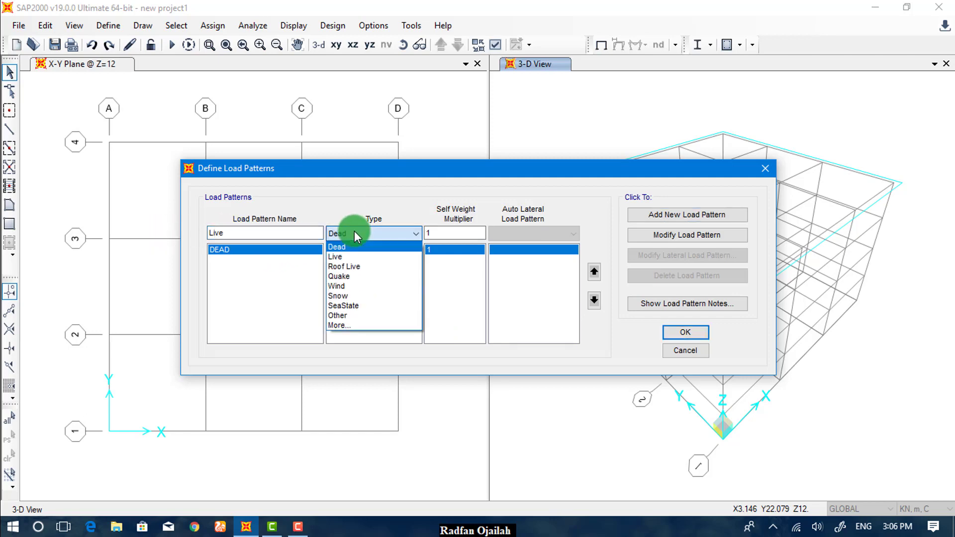
click(352, 257)
click(454, 229)
text(0)
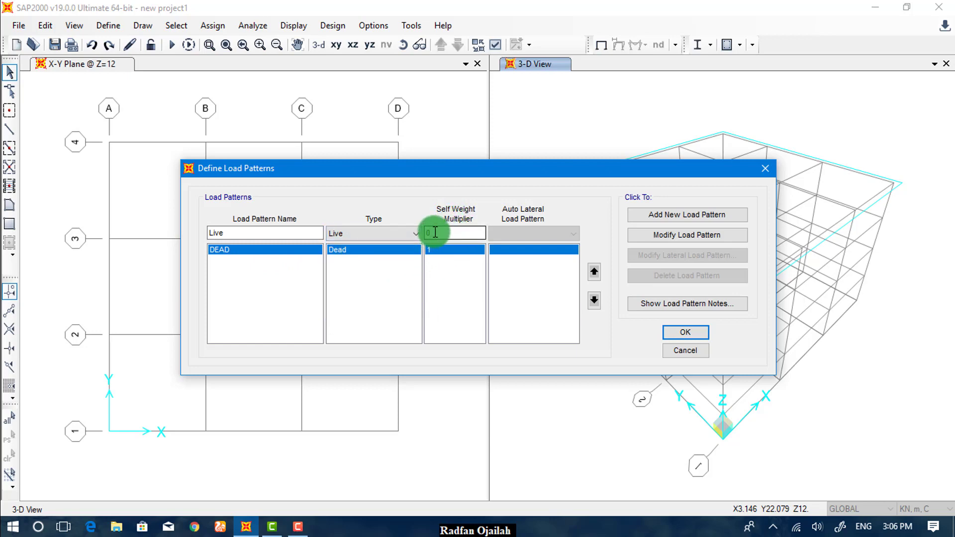
click(668, 216)
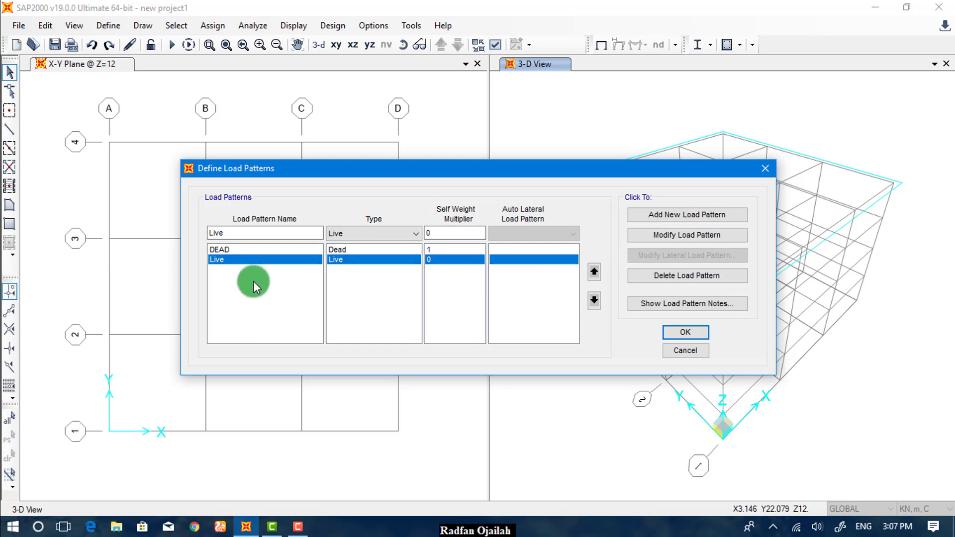
drag(267, 232, 117, 232)
text(W)
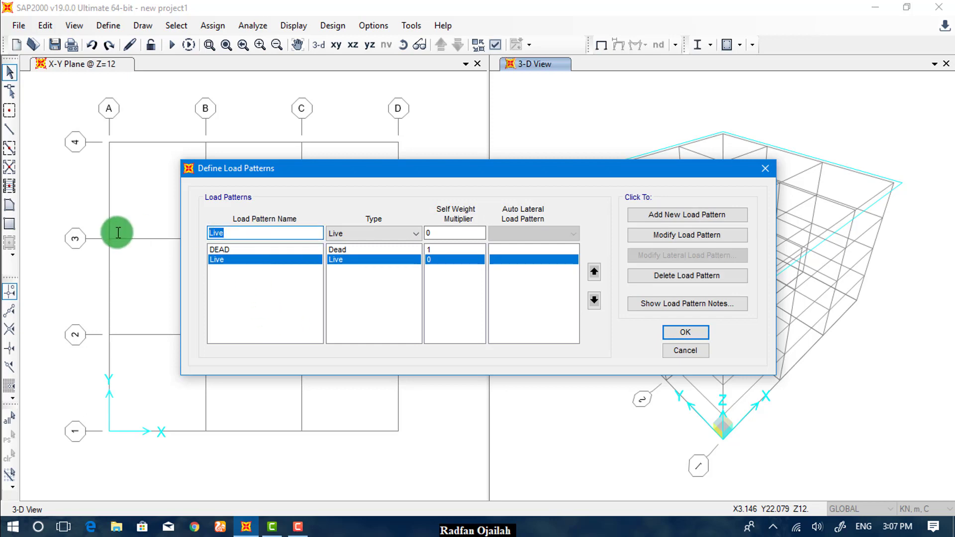
text(ind)
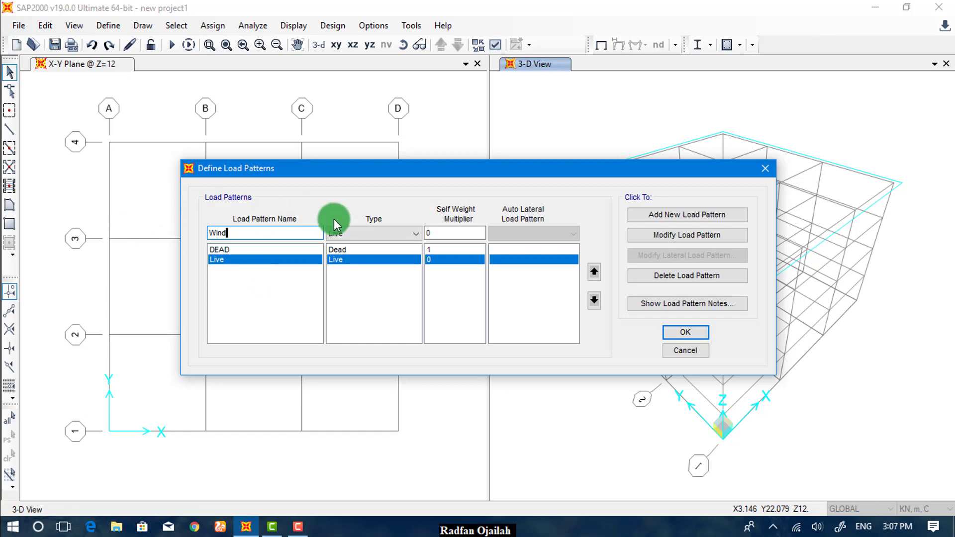
Step: Add the Wind pattern, type Wind, with ASCE 7-05 auto lateral loading
click(359, 234)
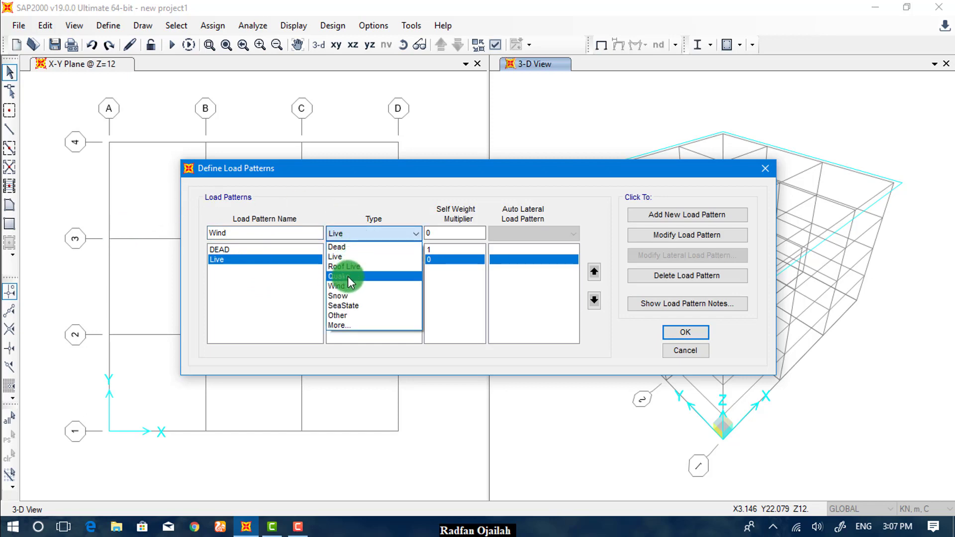
click(358, 287)
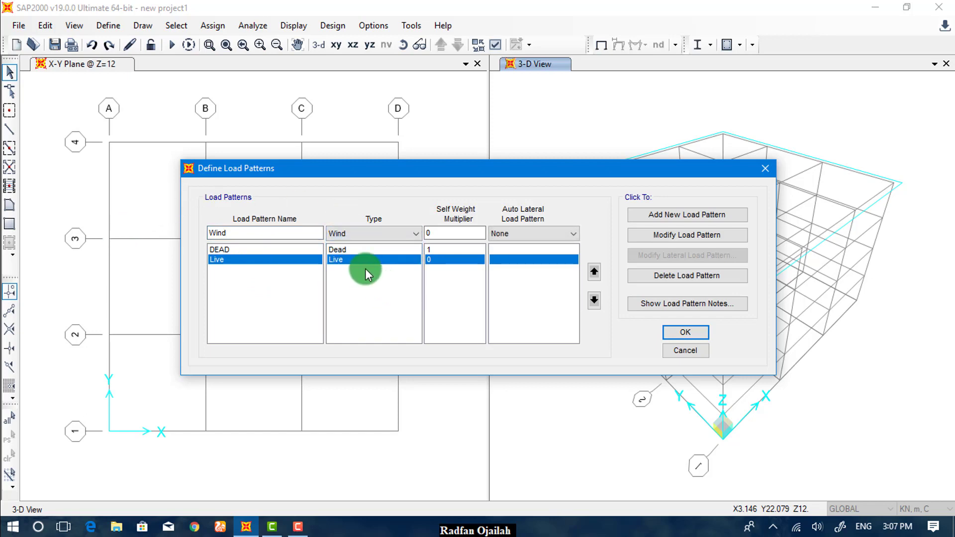
click(548, 234)
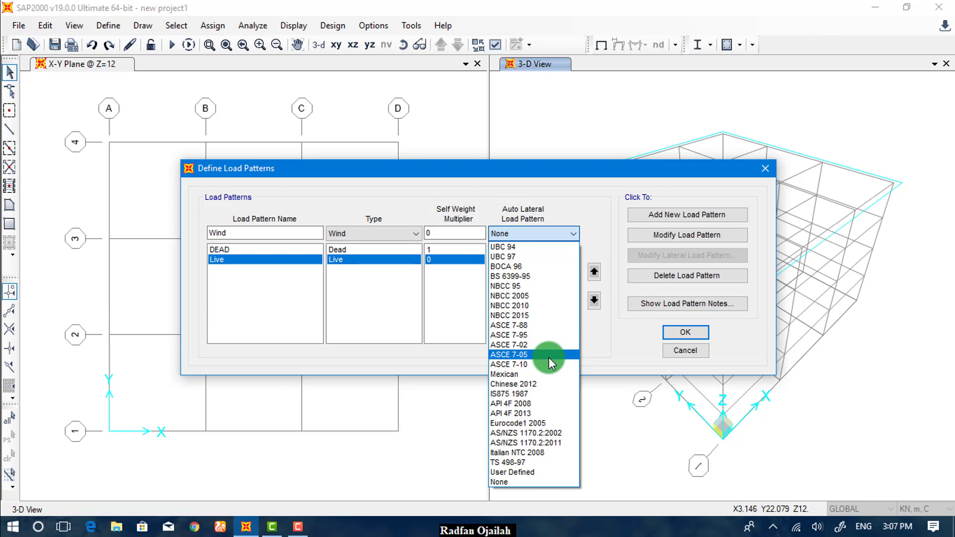
click(549, 358)
click(658, 213)
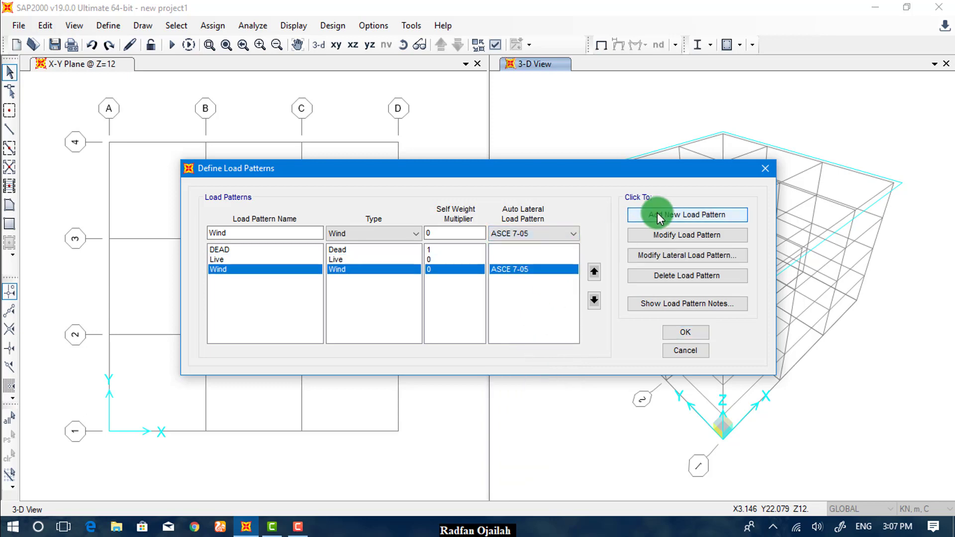
click(237, 295)
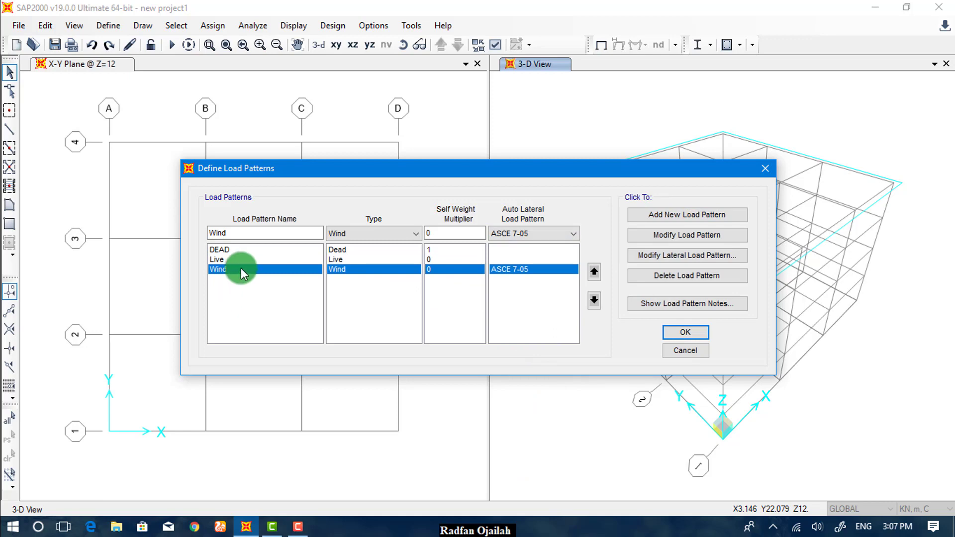
Step: Give Wind a 119 mph wind speed, exposure C and default factors
click(677, 258)
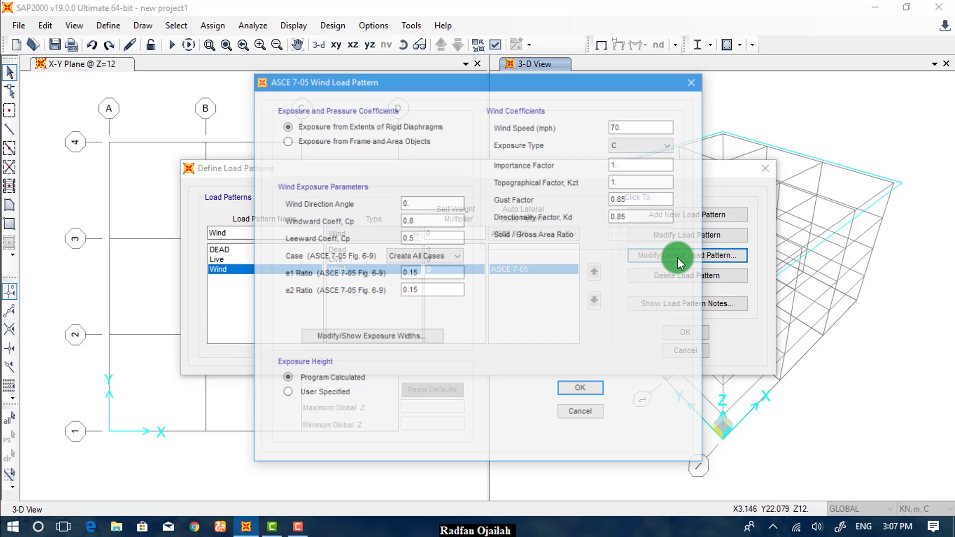
drag(535, 89, 441, 60)
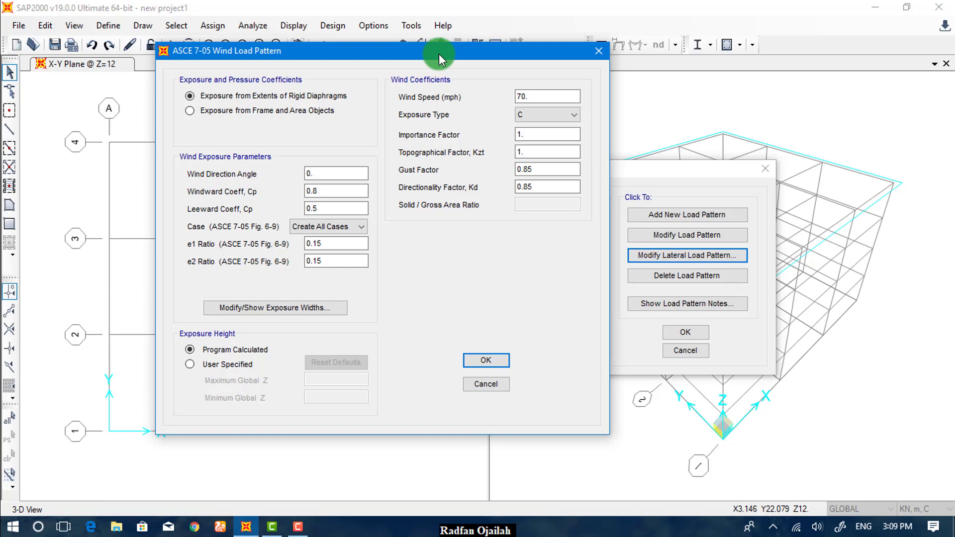
key(Tab)
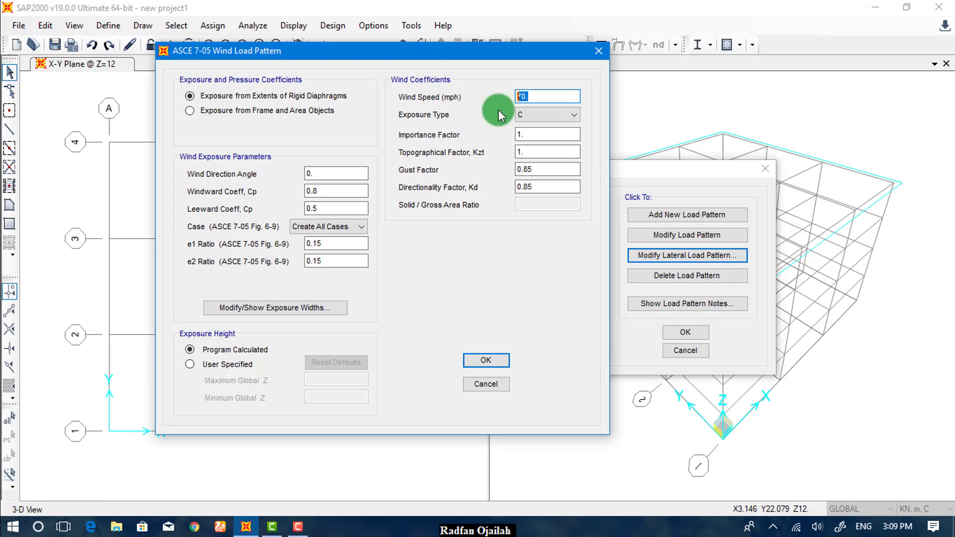
text(119)
click(537, 111)
click(537, 153)
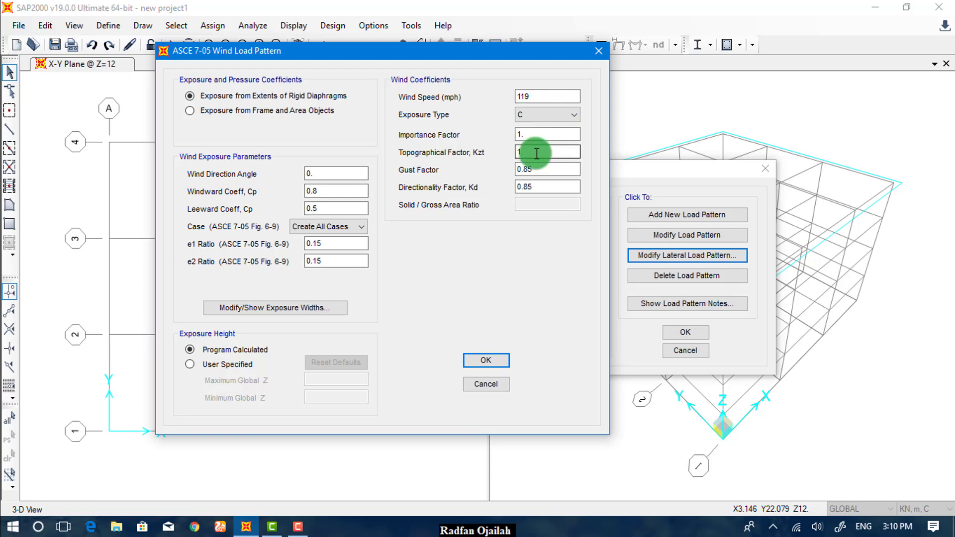
click(544, 189)
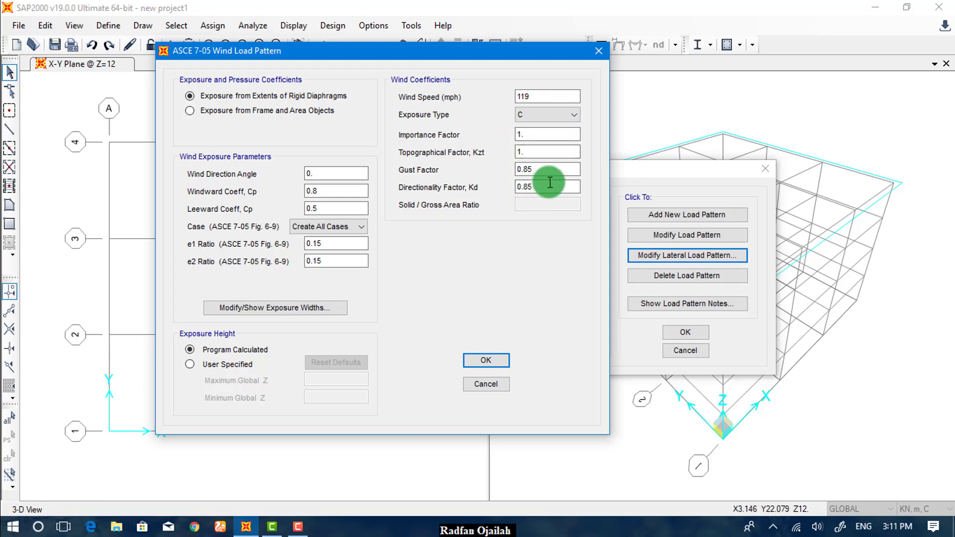
click(547, 172)
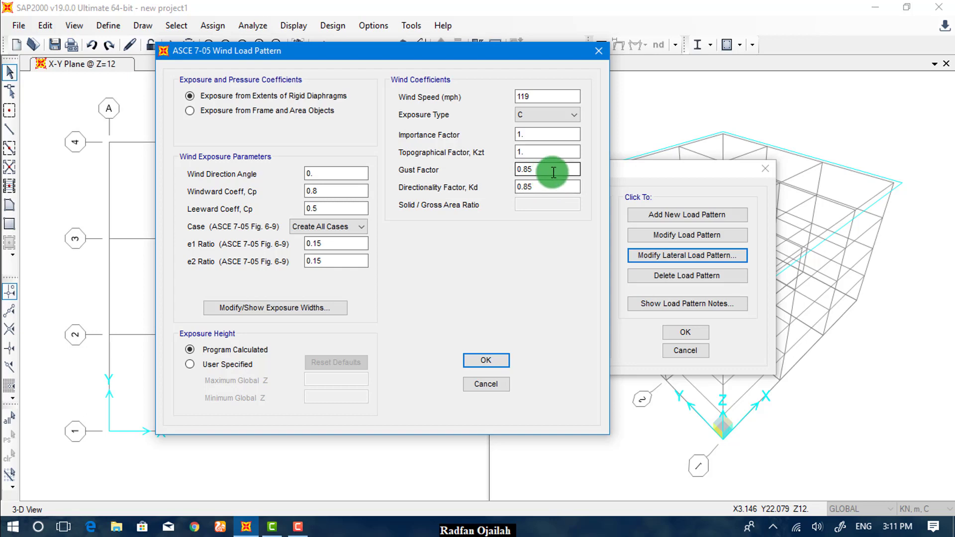
click(394, 263)
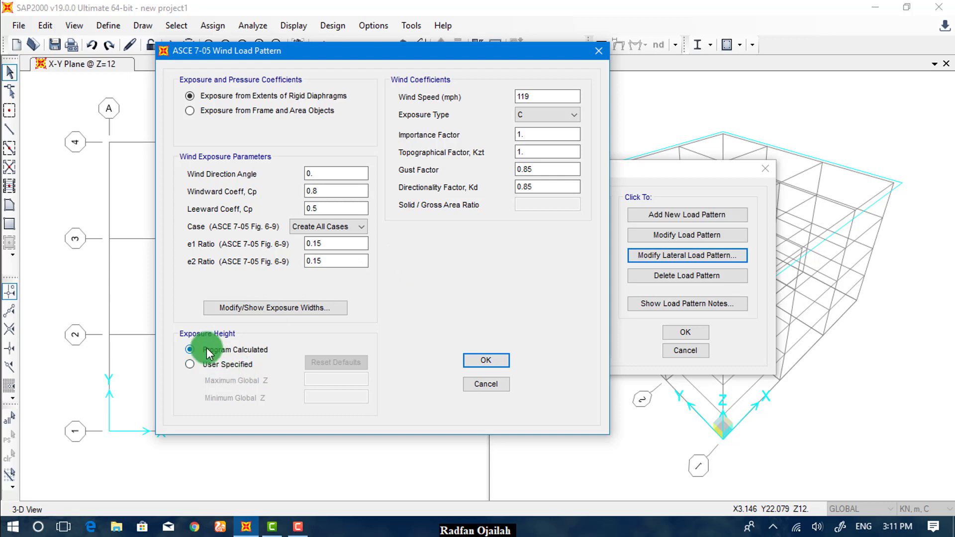
click(497, 358)
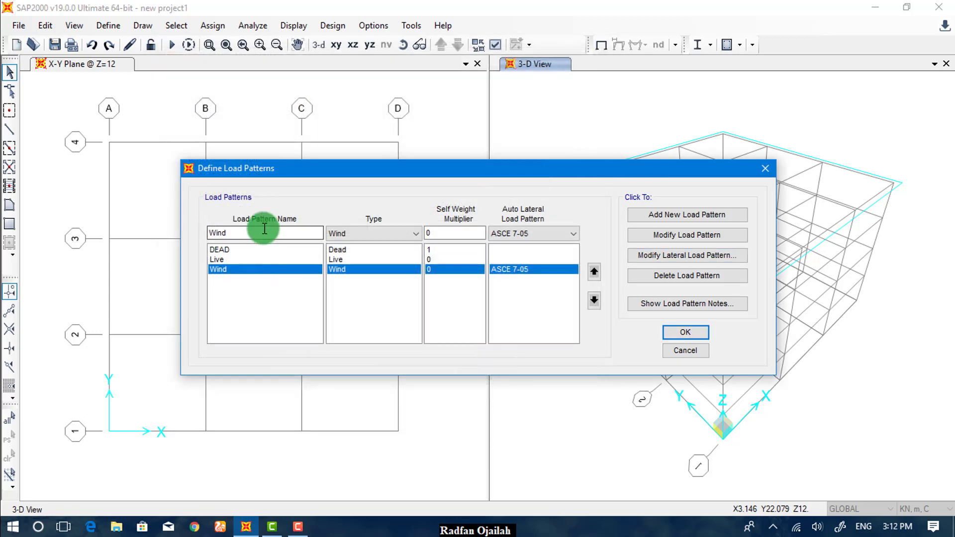
Step: Add pattern EQ, type Quake, with IBC 2006 auto lateral loading
drag(256, 234, 208, 233)
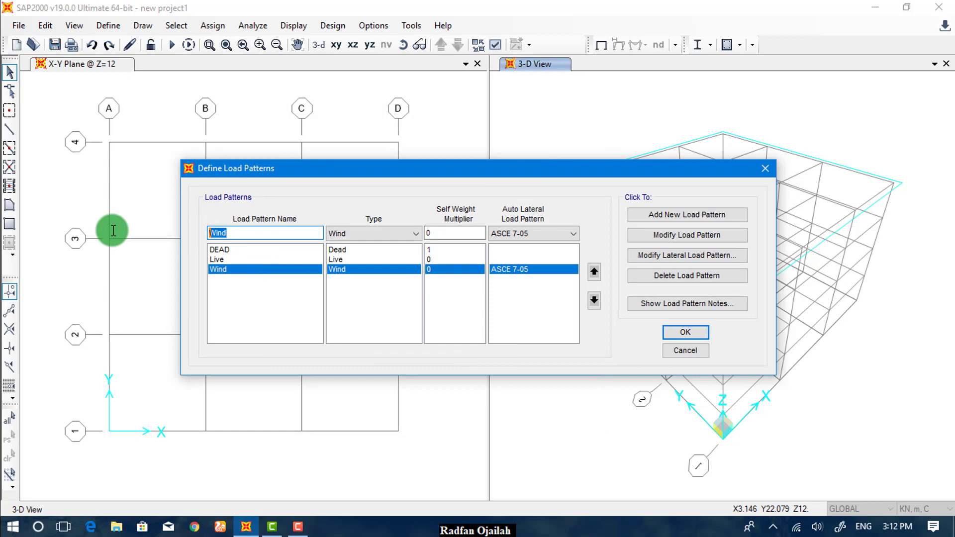
text(EQ)
click(350, 232)
click(356, 274)
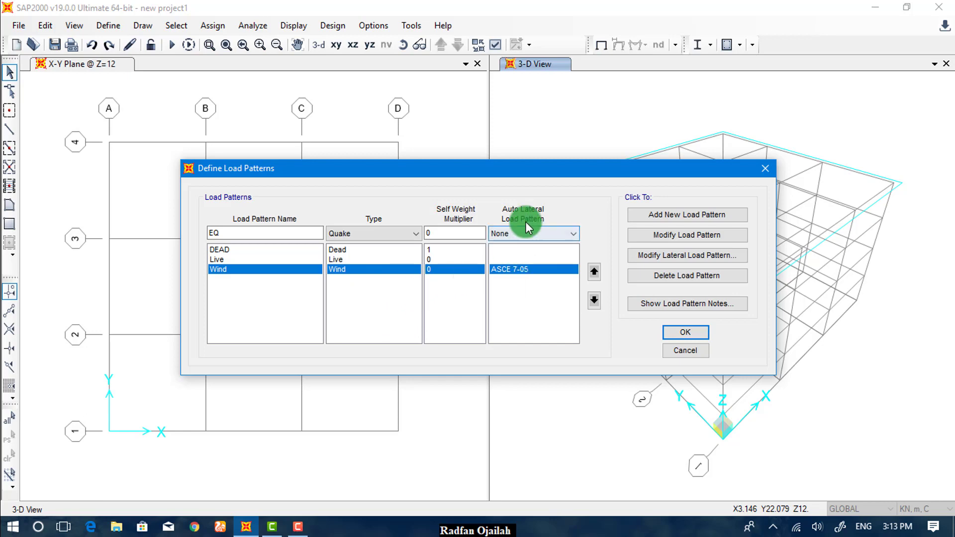
click(519, 232)
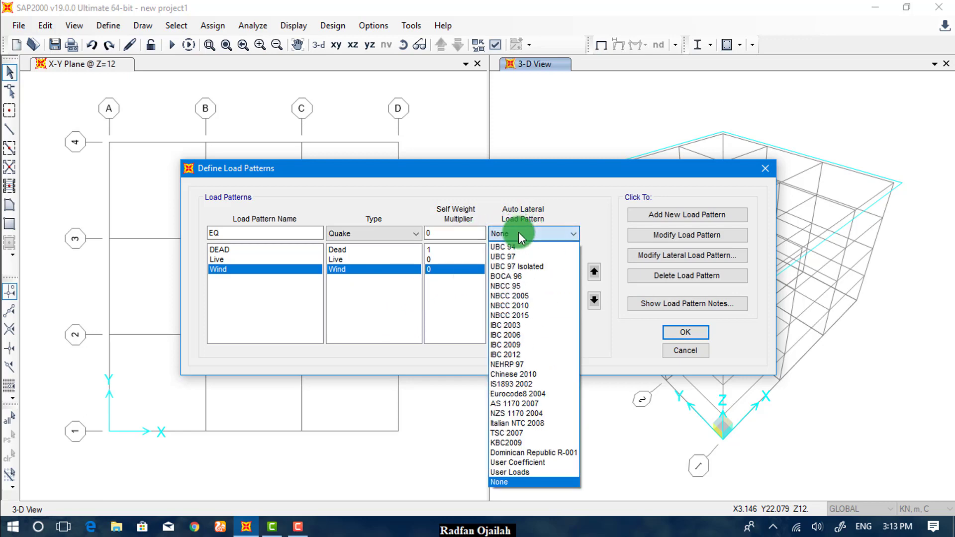
click(531, 335)
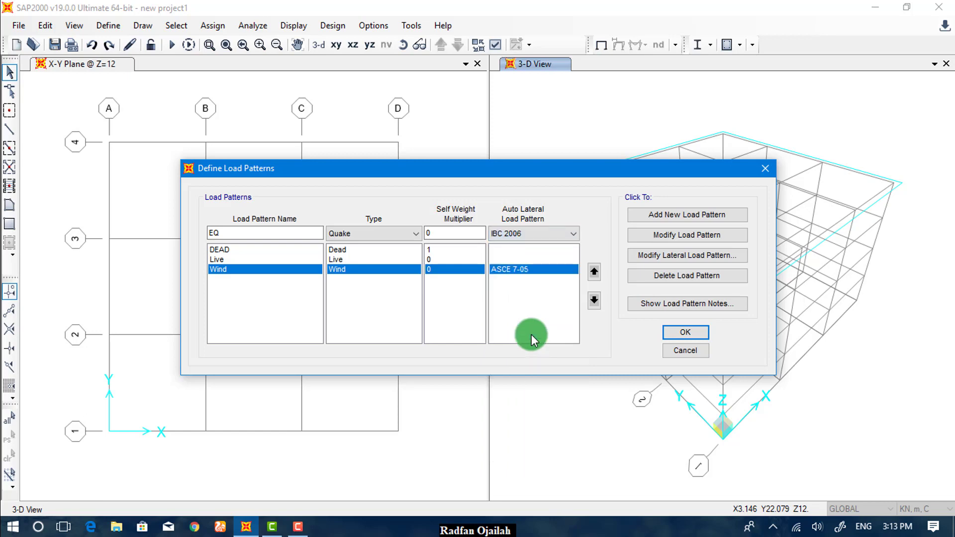
click(691, 222)
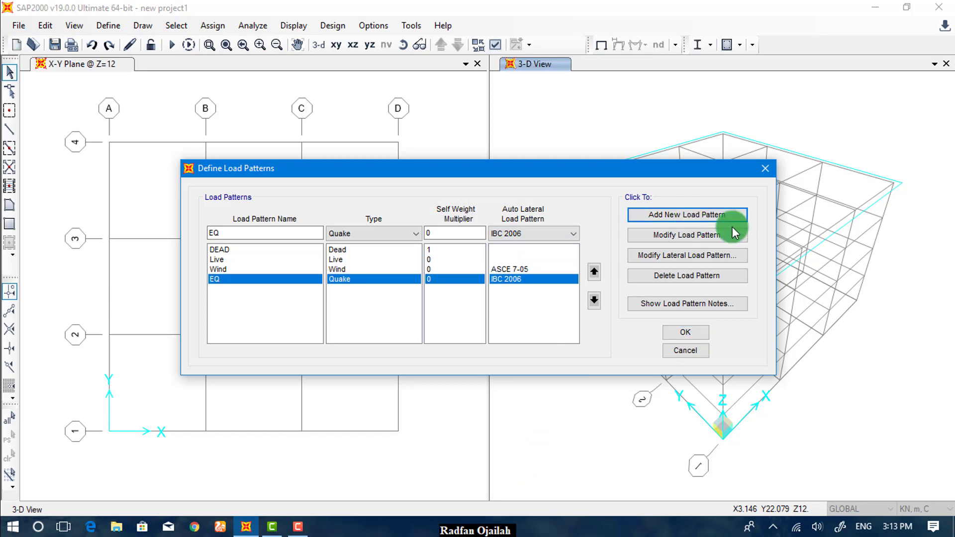
click(720, 255)
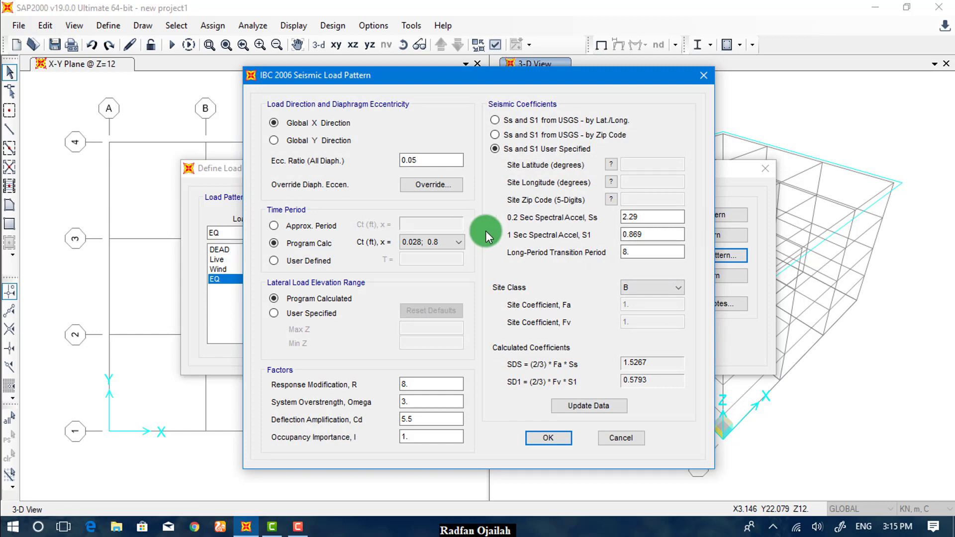
text(0.1)
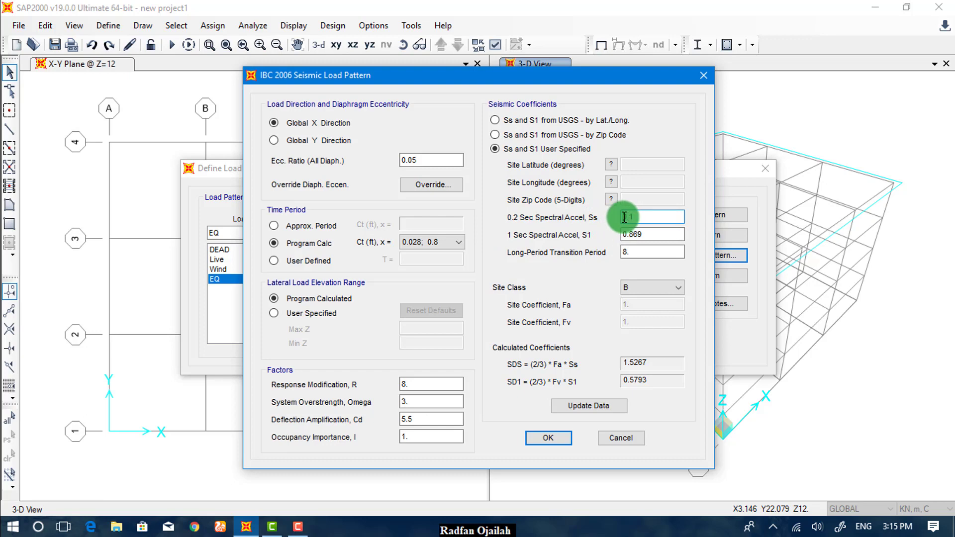
Step: Enter Ss 0.113, S1 0.032, TL 8 and site class C, then confirm
drag(622, 217, 647, 217)
text(1.)
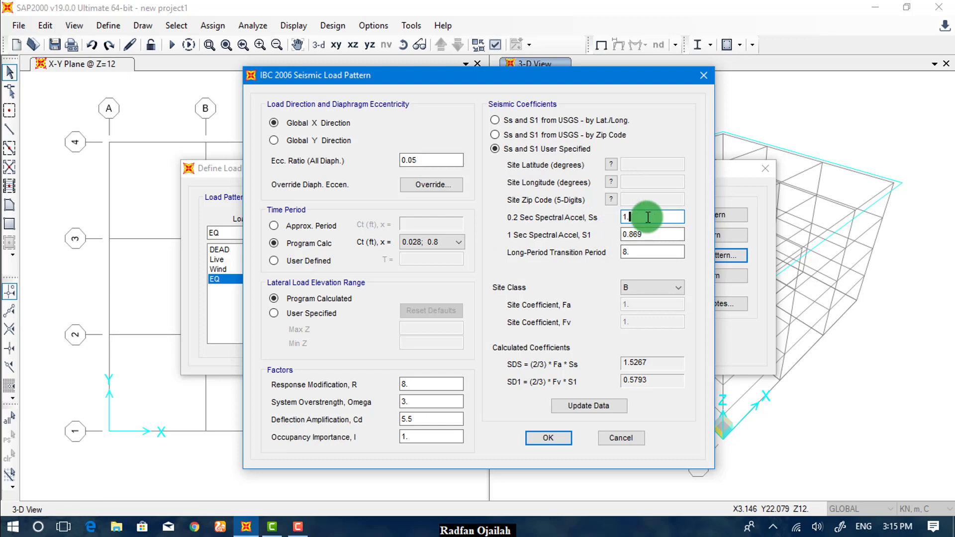
text(0)
drag(648, 217, 581, 233)
text(0.)
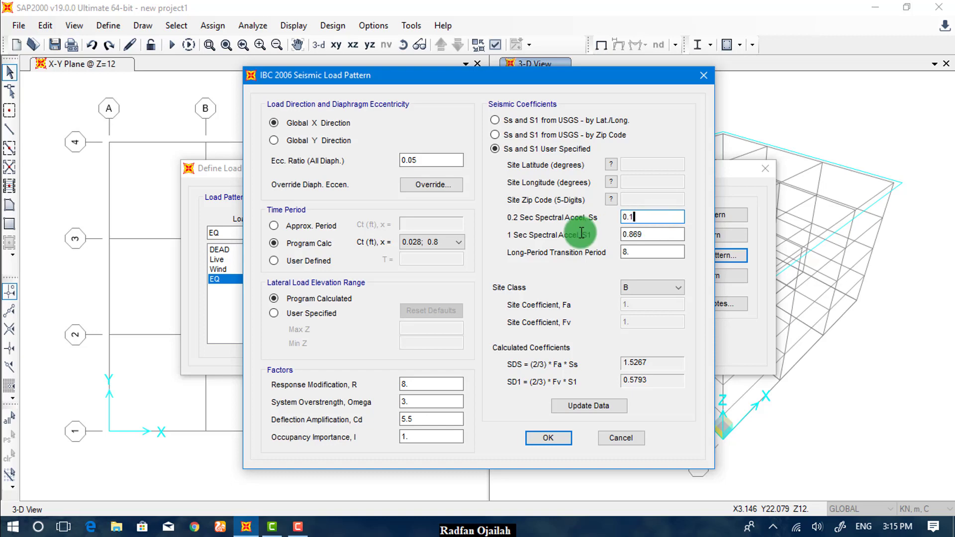
text(113)
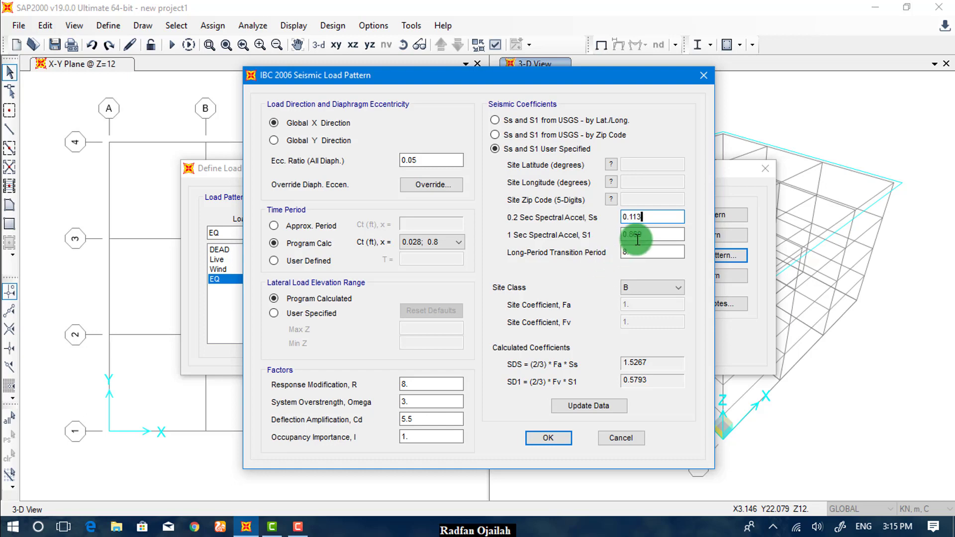
key(Tab)
text(0.)
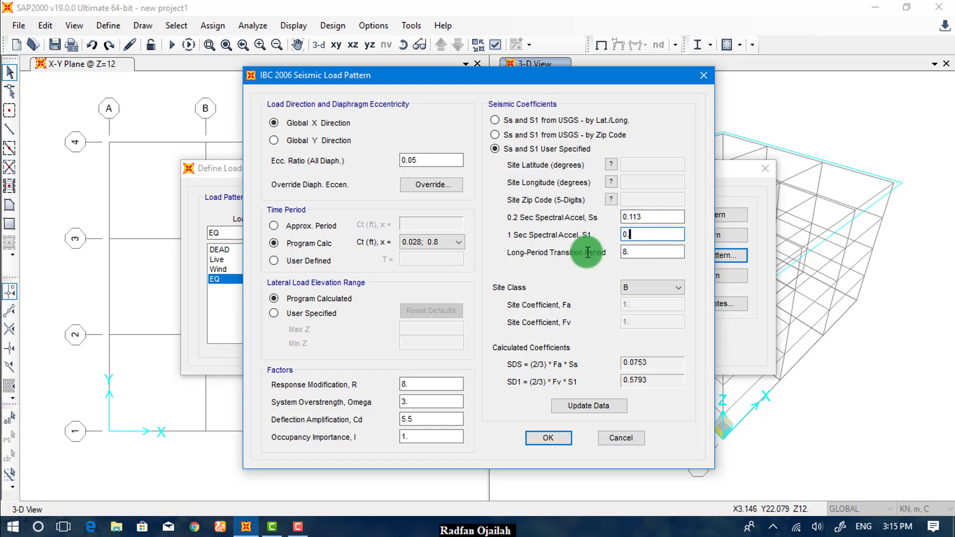
text(02)
key(BackSpace)
text(32)
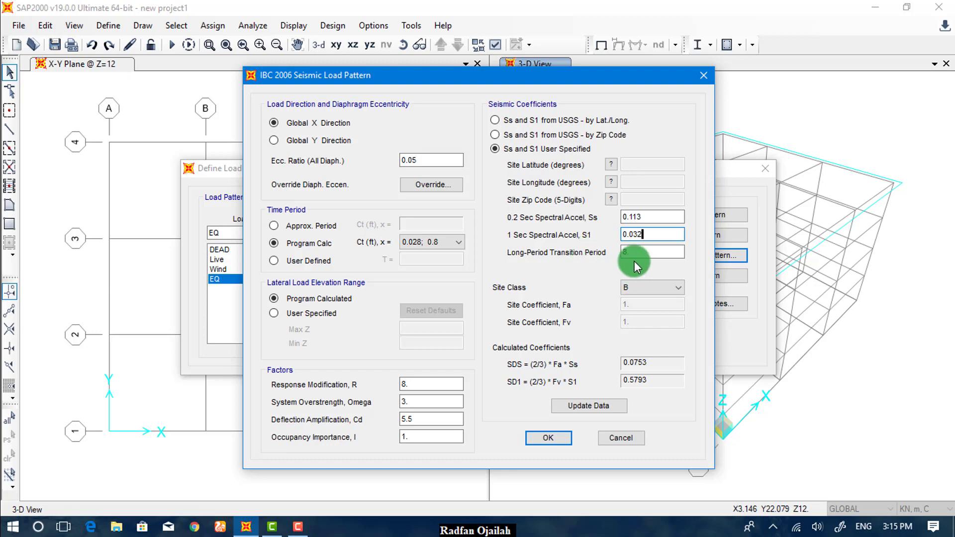
key(Tab)
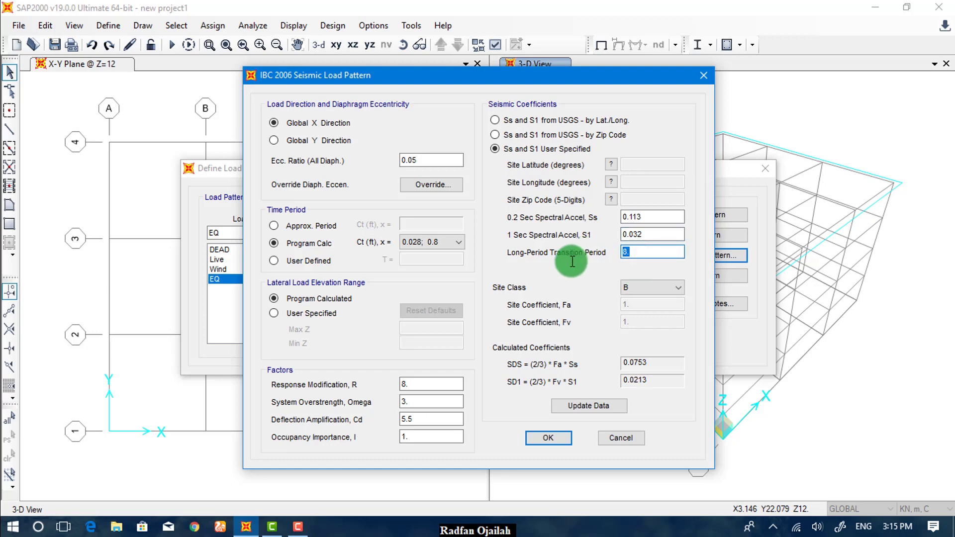
text(8)
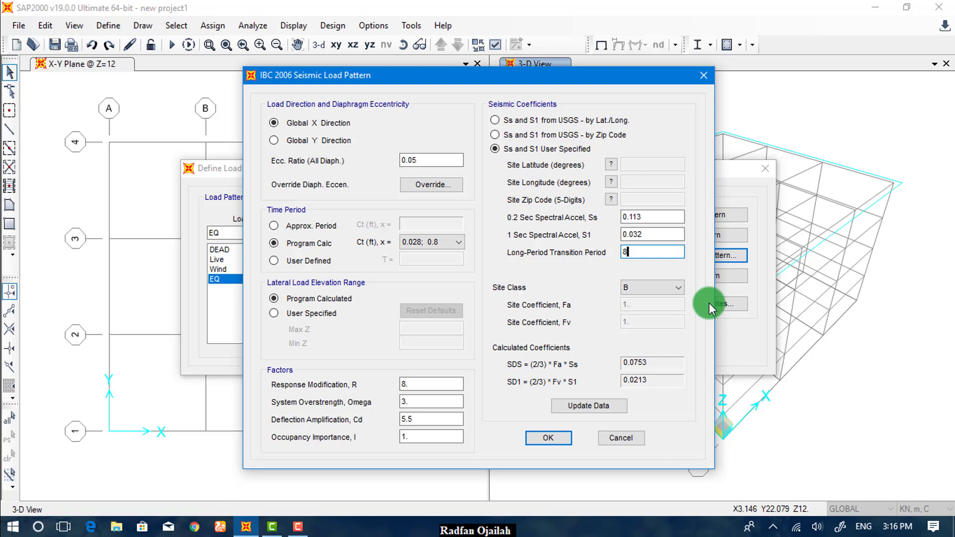
click(616, 404)
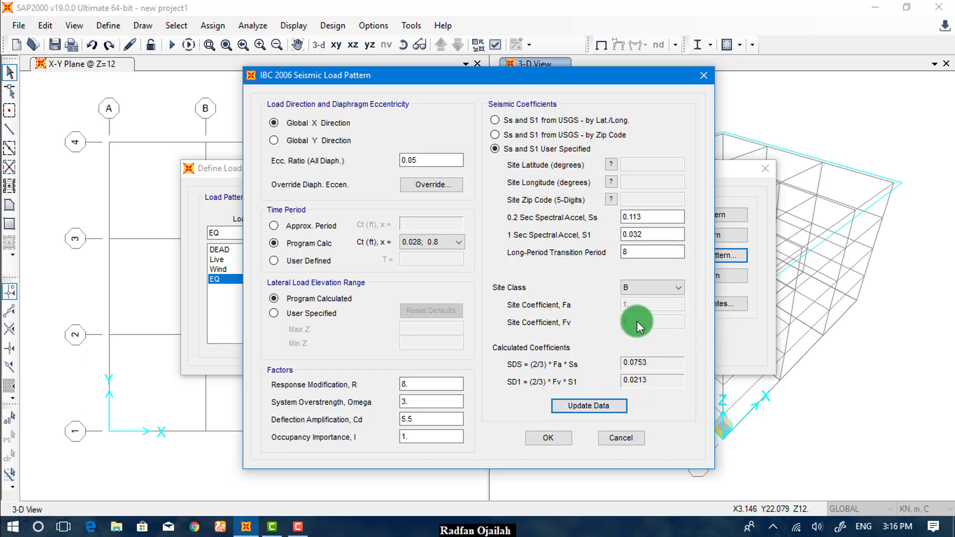
click(633, 285)
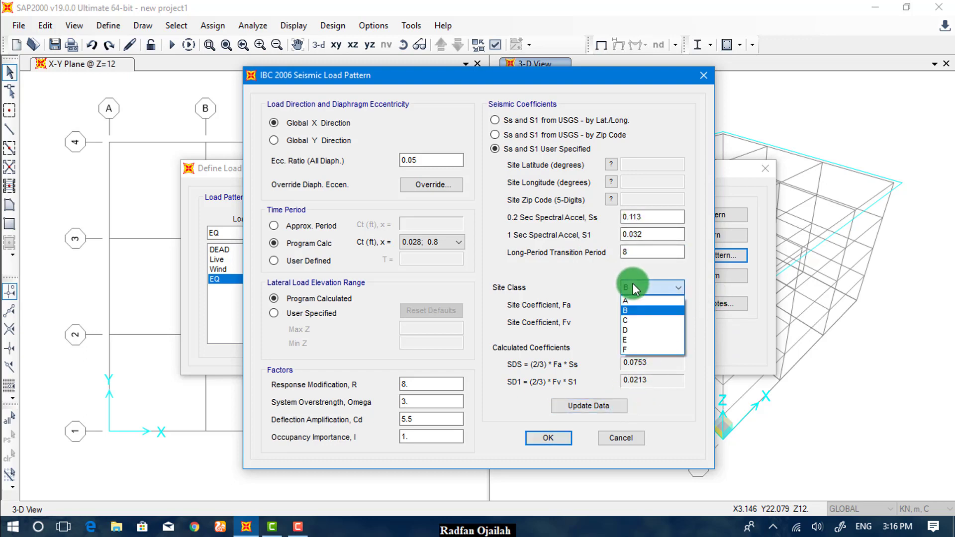
click(631, 322)
key(Return)
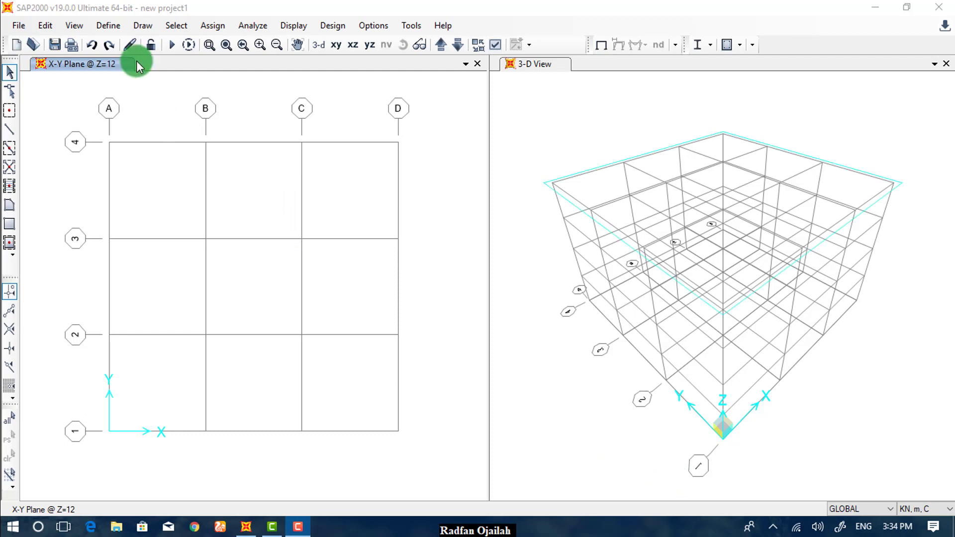
Step: Generate the default Concrete Frame Design combinations under Define > Load Combinations
click(115, 27)
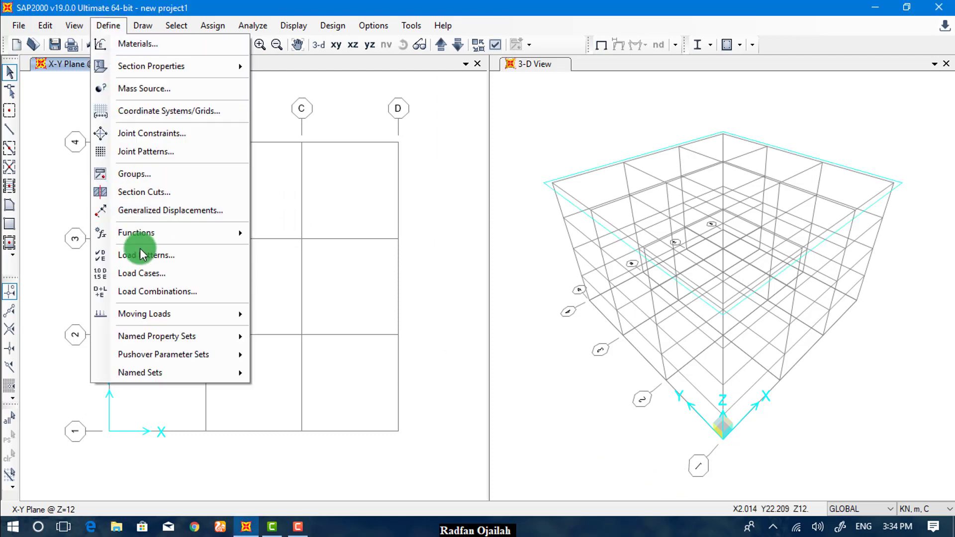
click(153, 292)
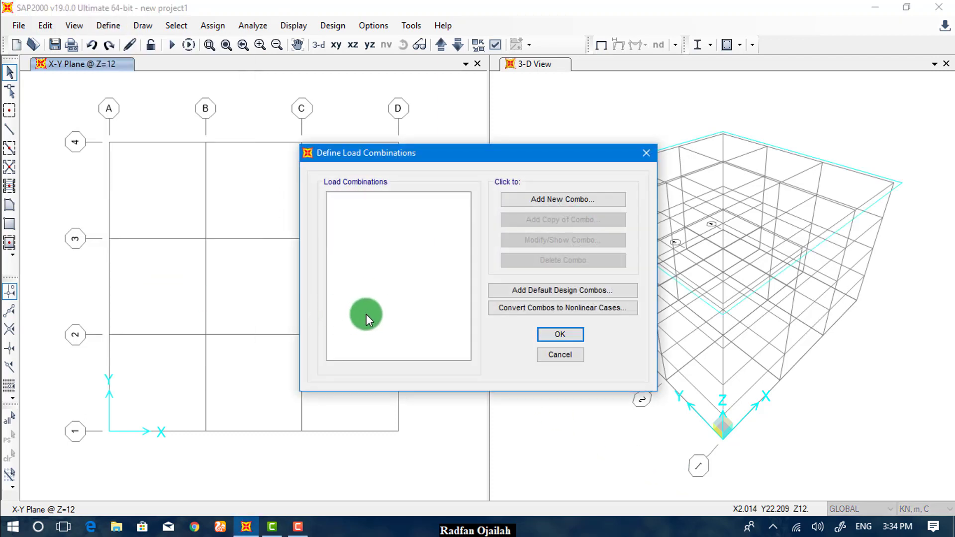
click(516, 294)
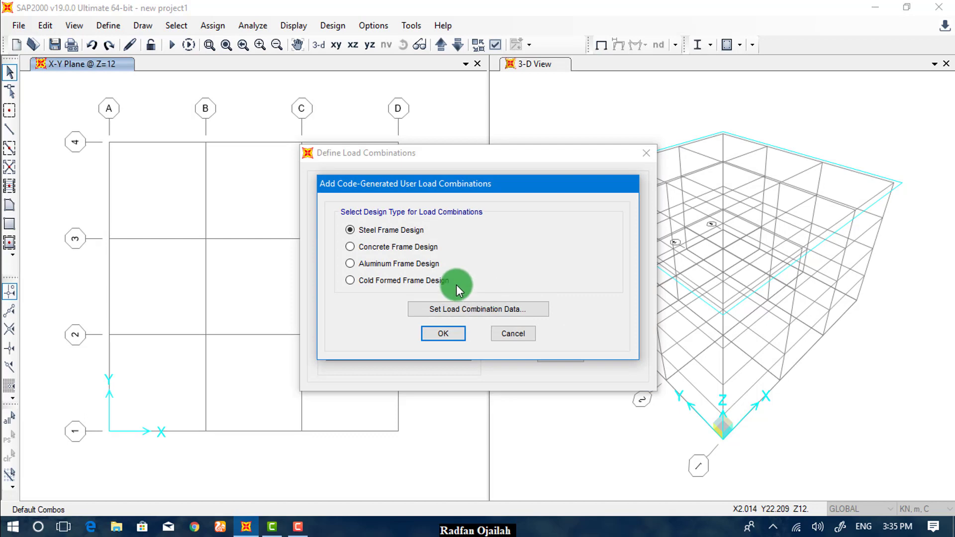
click(381, 247)
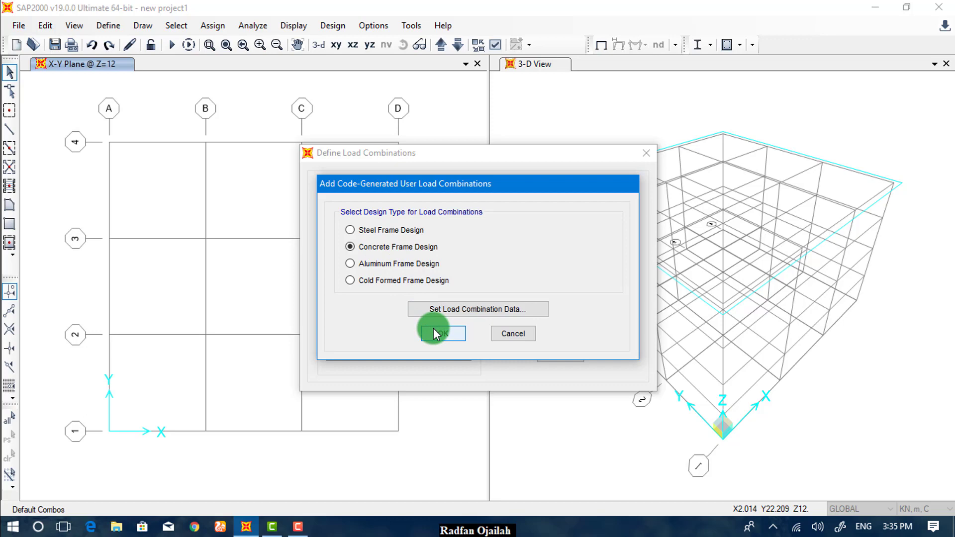
click(435, 333)
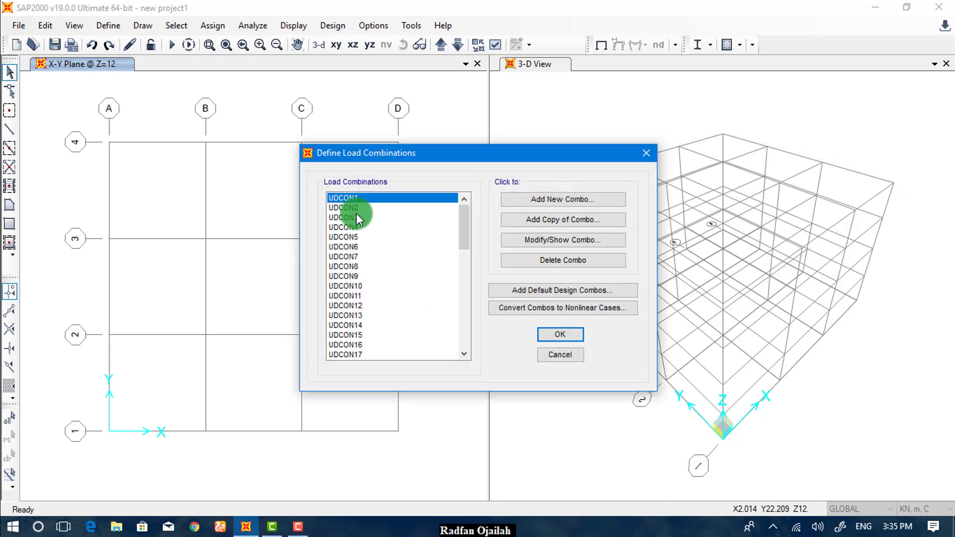
Step: Open UDCON2 and change its DEAD factor from 1.2 to 1.4
click(531, 235)
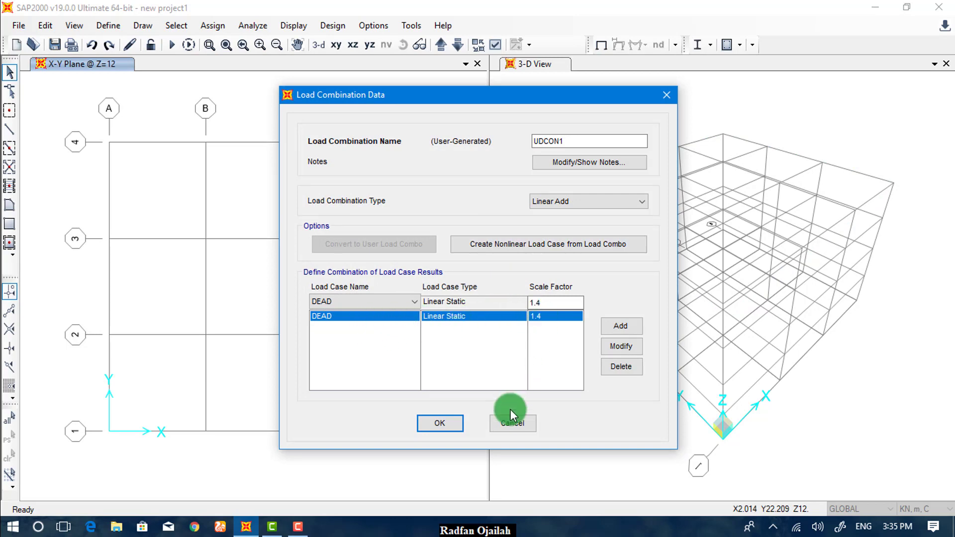
click(507, 424)
click(344, 208)
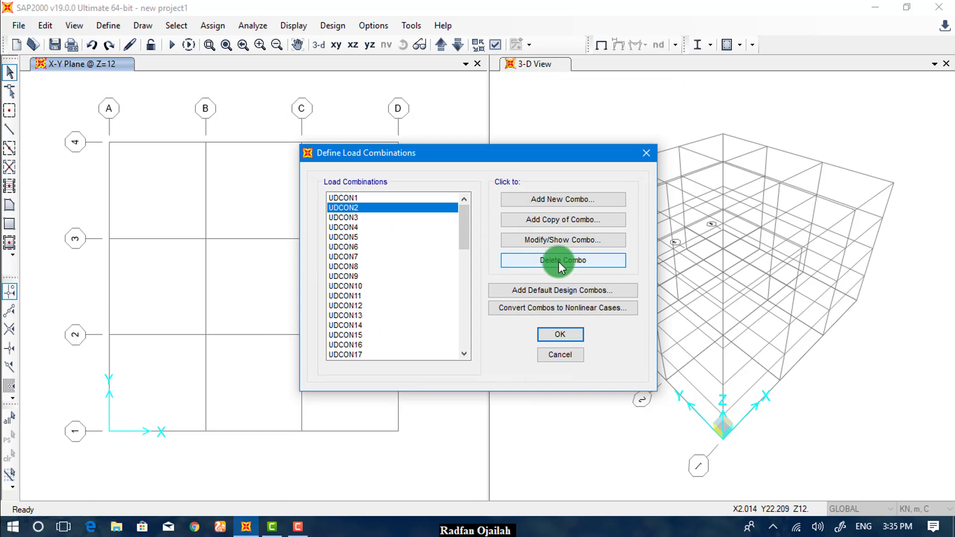
click(553, 240)
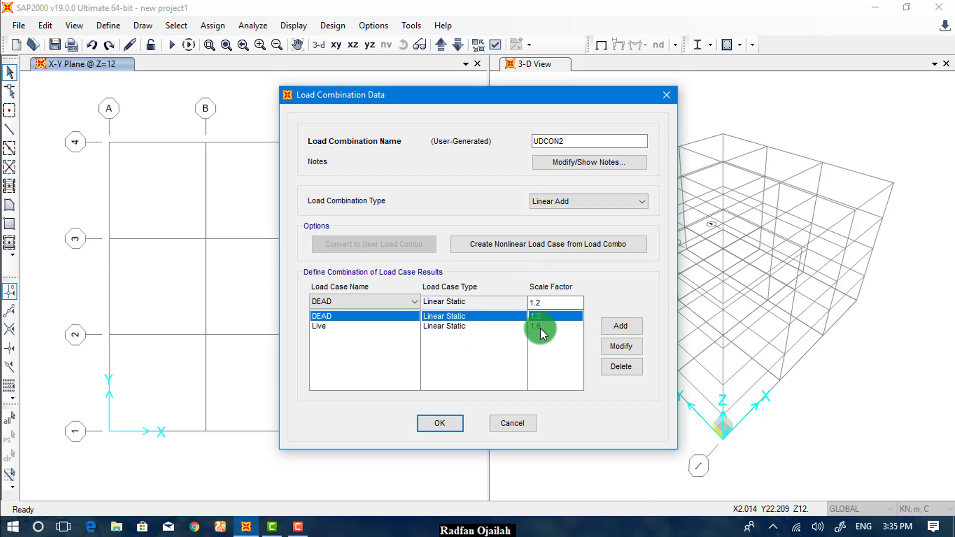
click(558, 304)
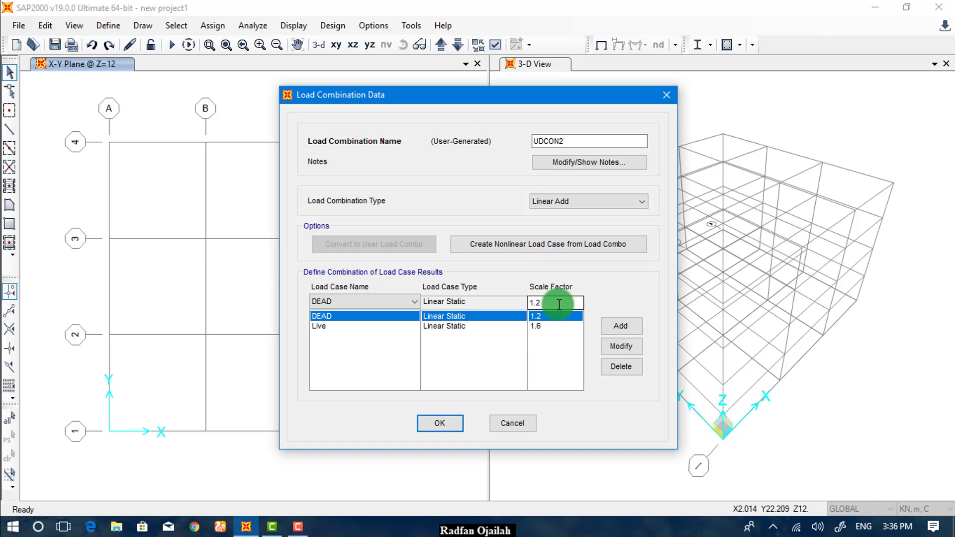
key(BackSpace)
text(4)
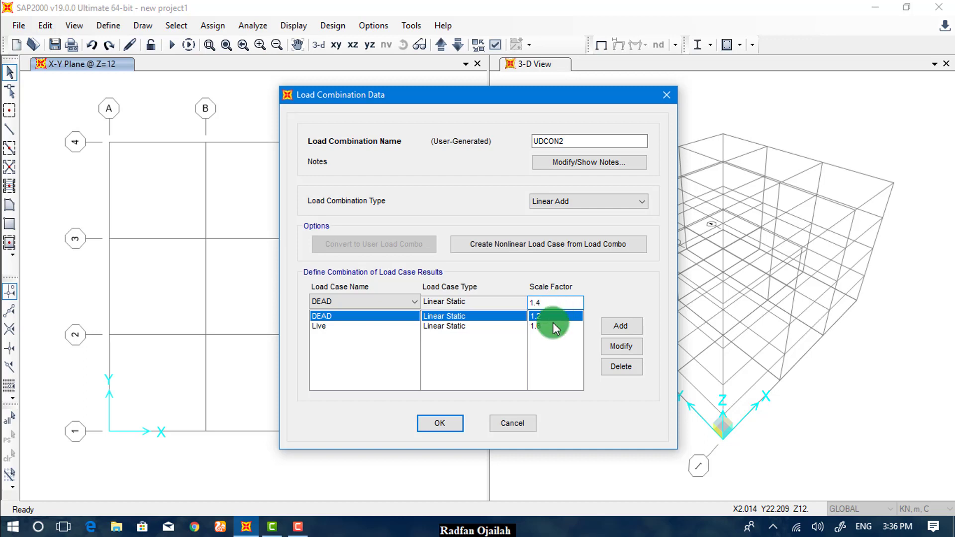
click(616, 348)
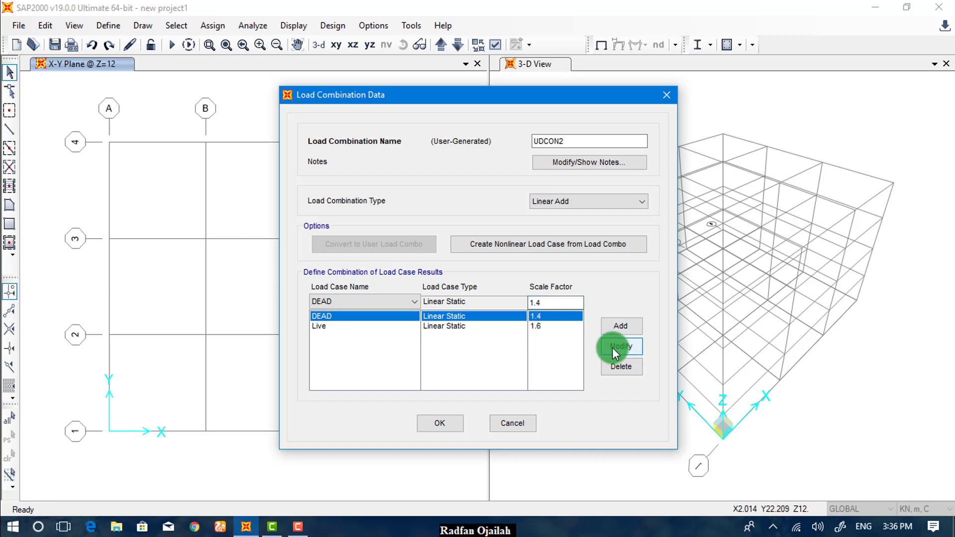
Step: Change UDCON2's Live factor to 1.7 and save the combination
click(540, 326)
click(548, 302)
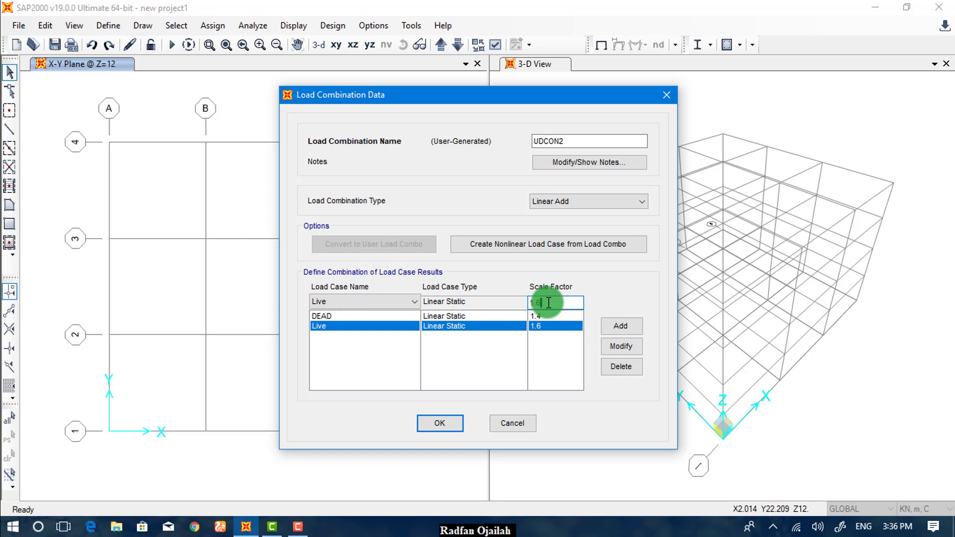
key(BackSpace)
text(7)
click(621, 348)
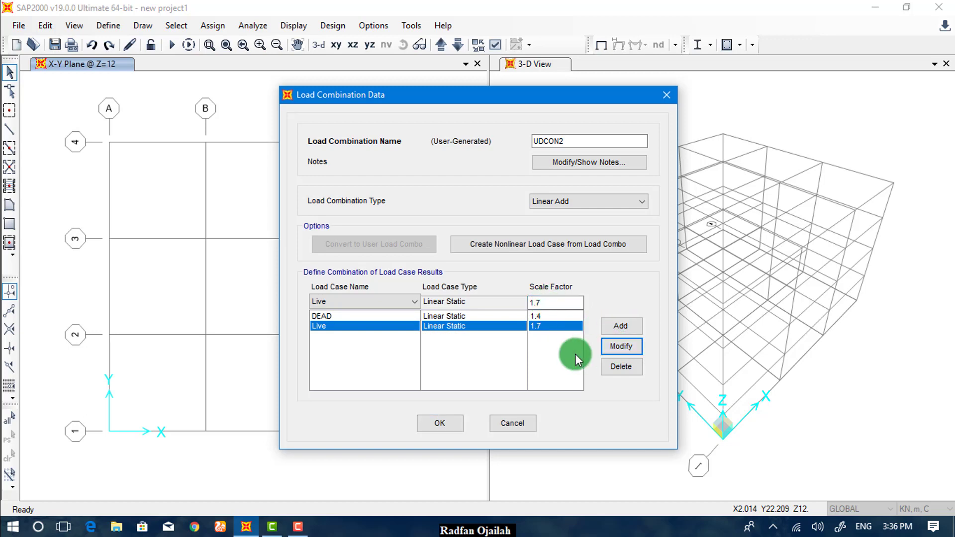
click(440, 418)
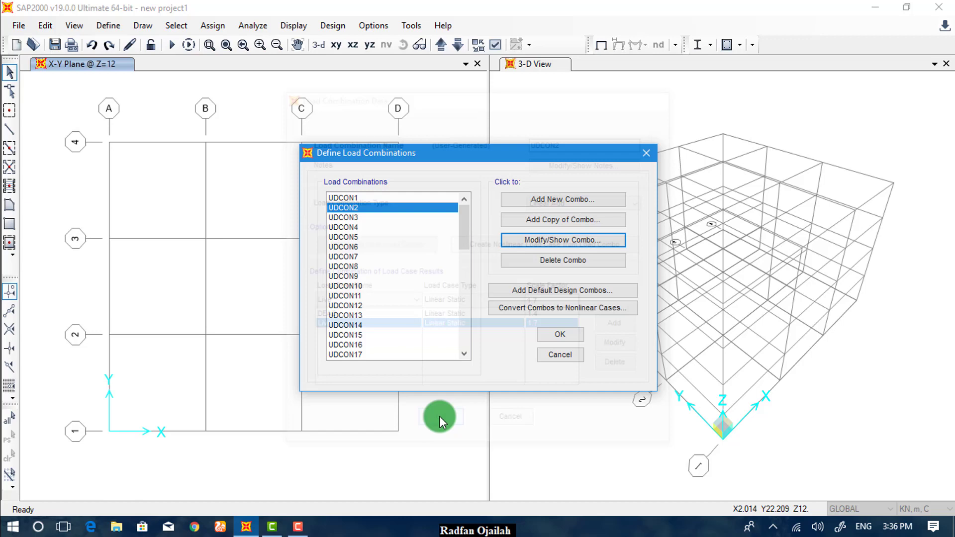
Step: Create combination D+L with DEAD and Live each at factor 1
click(513, 196)
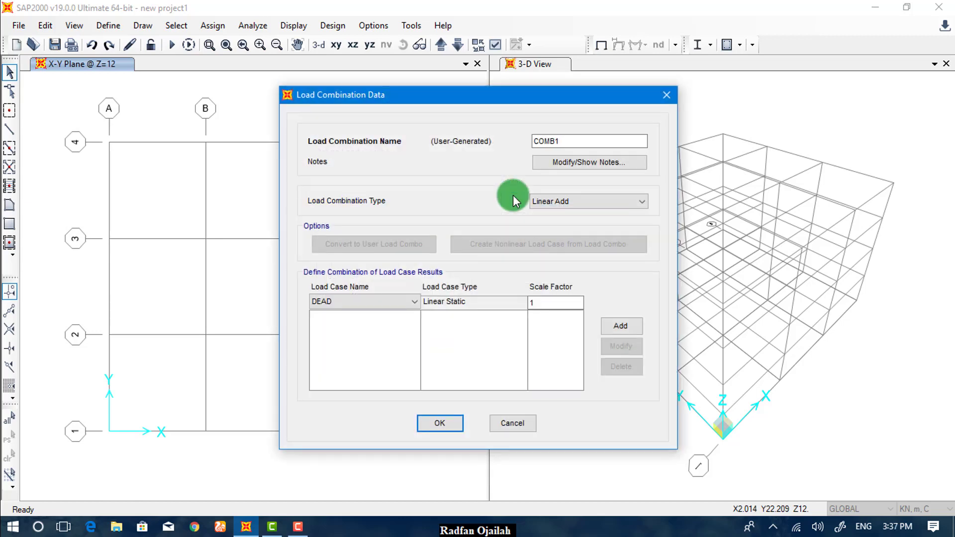
double_click(572, 142)
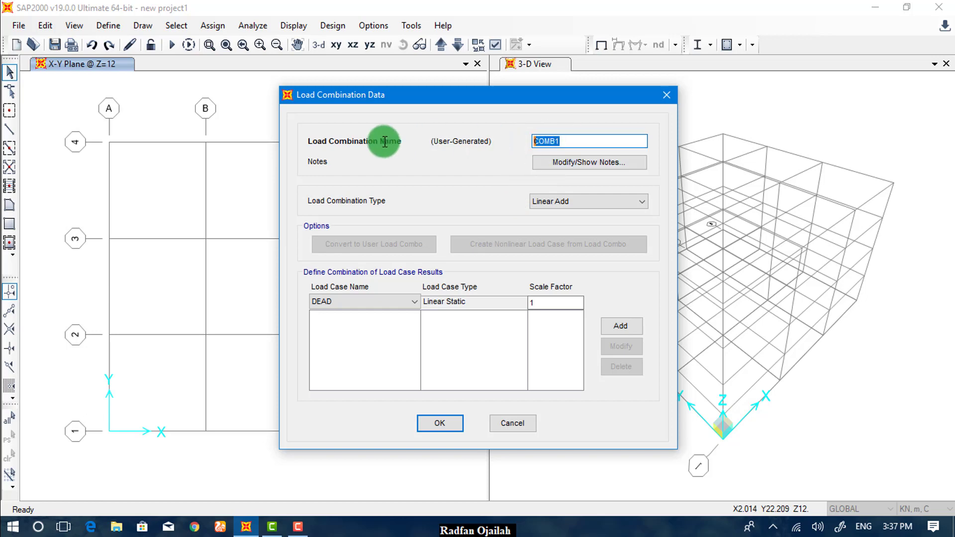
text(D)
text(+L)
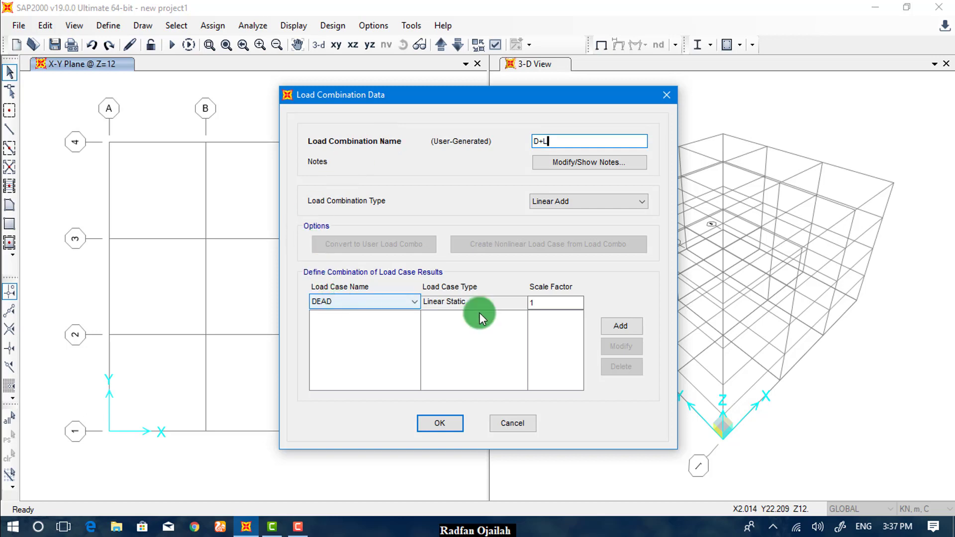
click(632, 328)
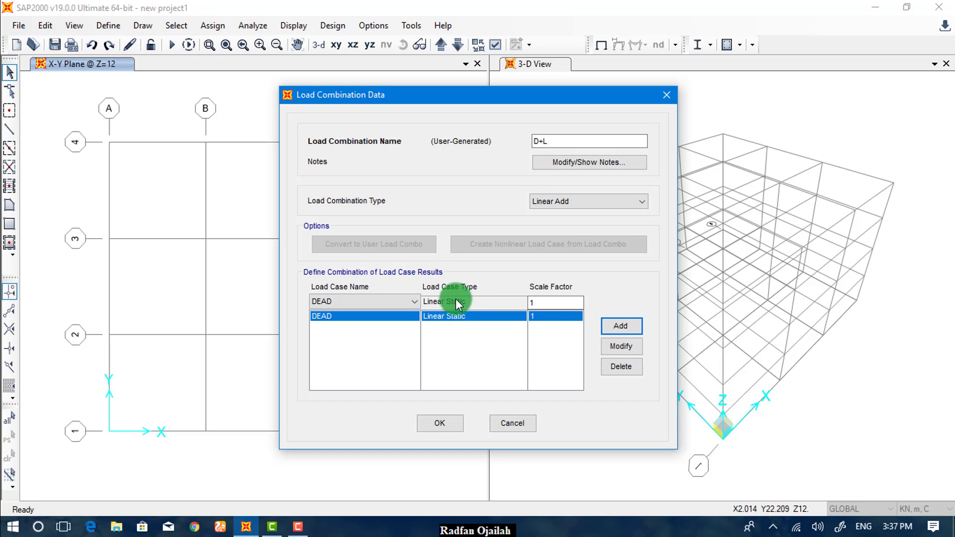
click(385, 305)
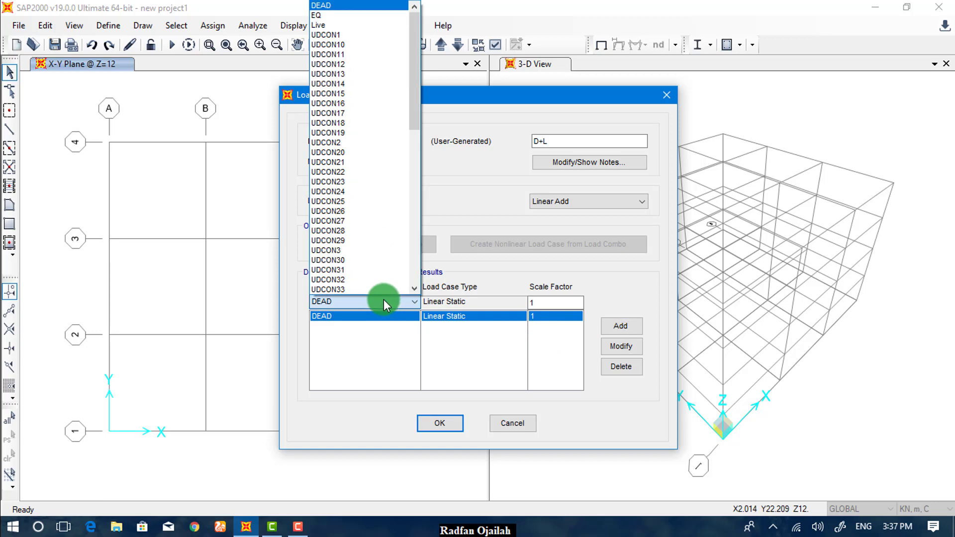
click(332, 24)
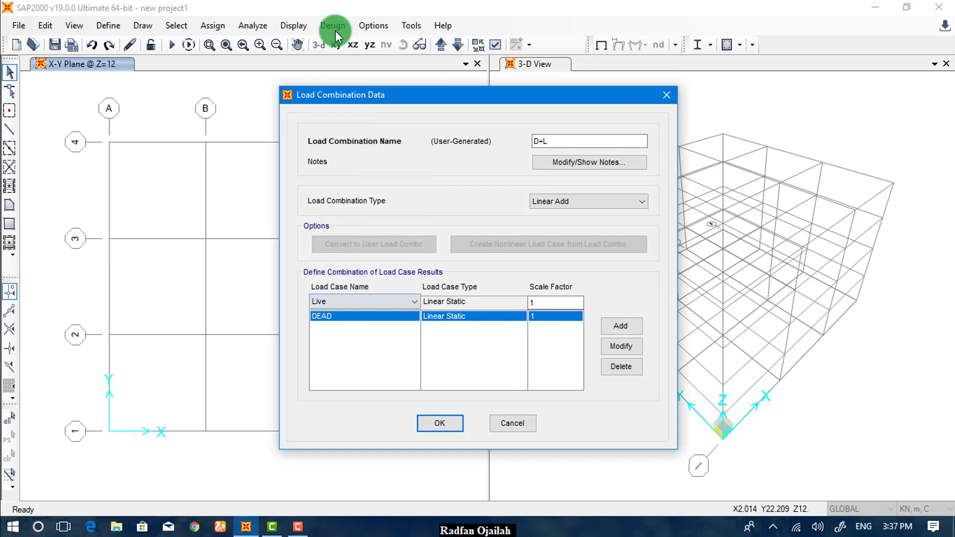
click(622, 328)
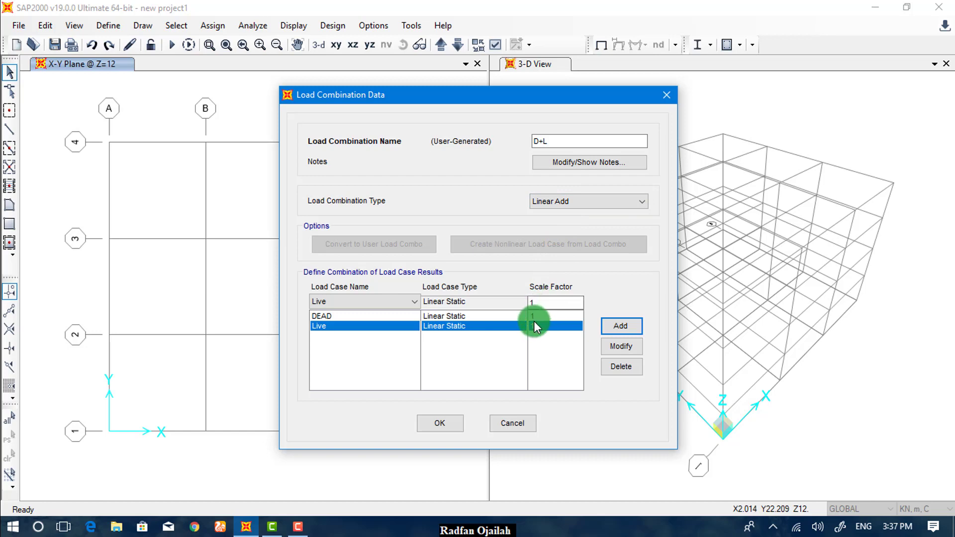
click(445, 431)
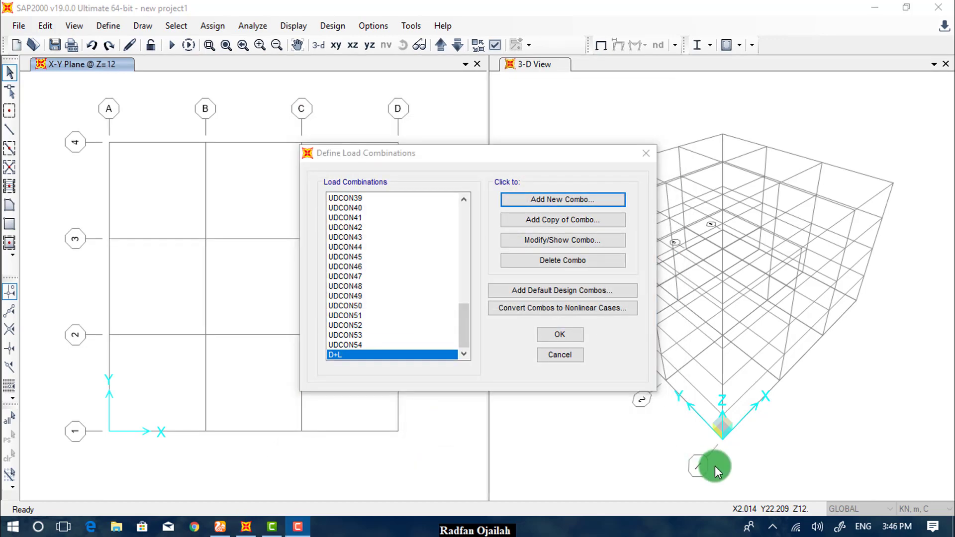
Step: Start a new combination named Envelope with type Envelope
click(583, 198)
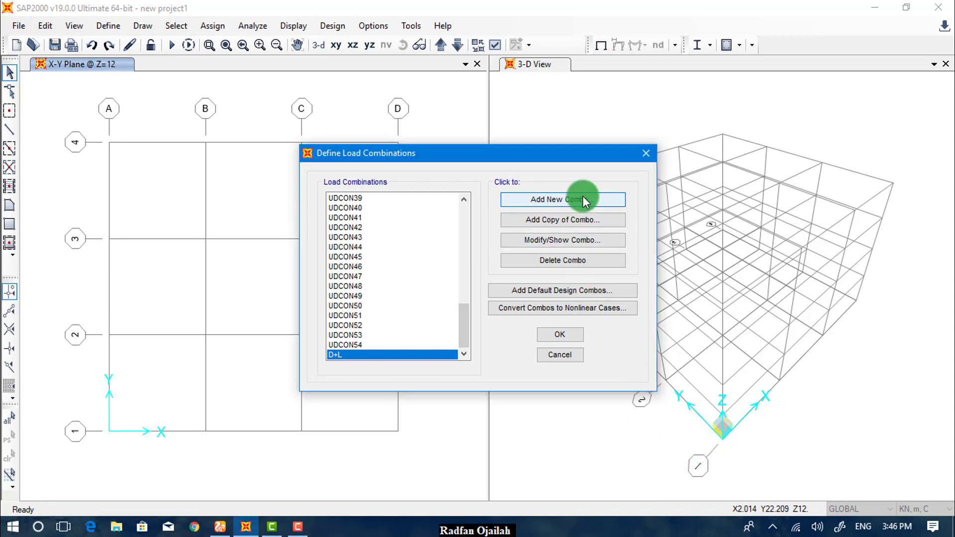
double_click(579, 141)
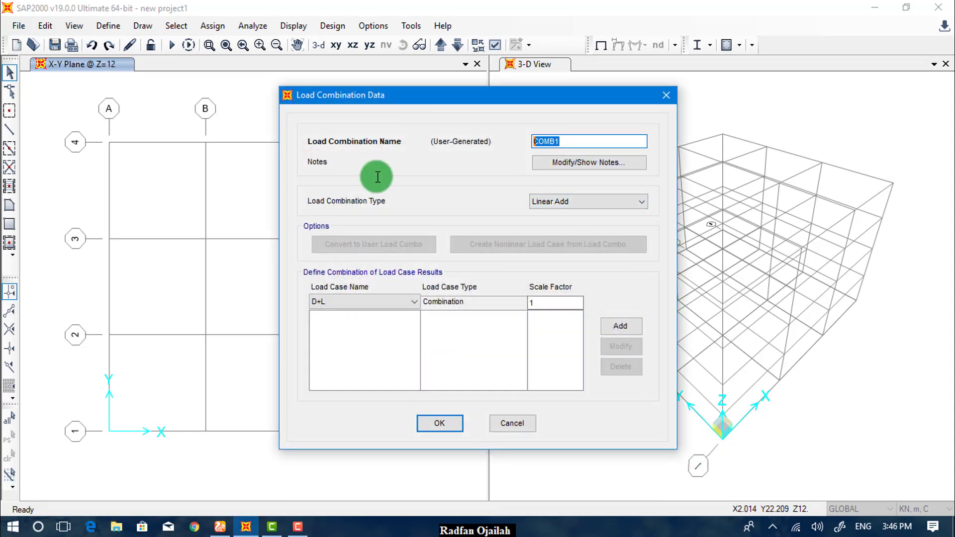
text(Envel)
text(ope)
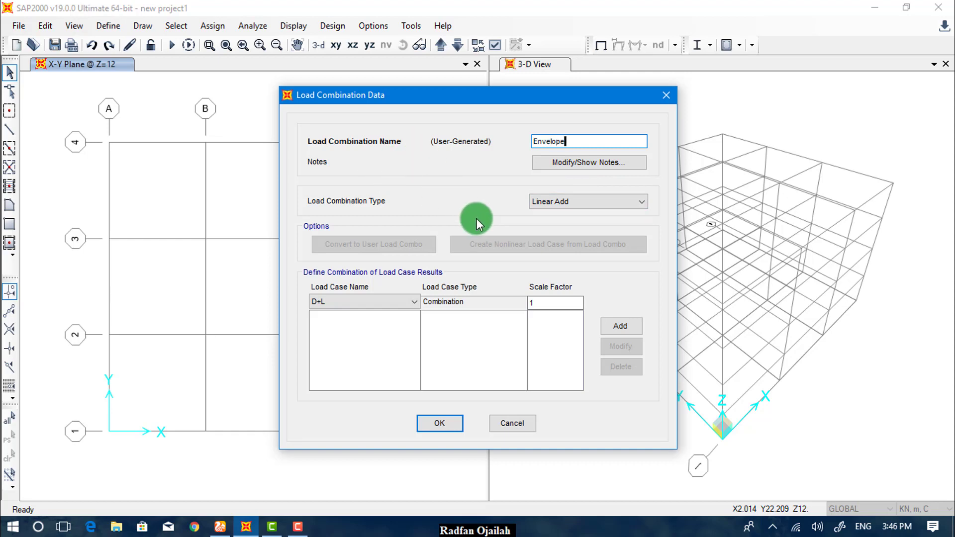
click(533, 199)
click(541, 221)
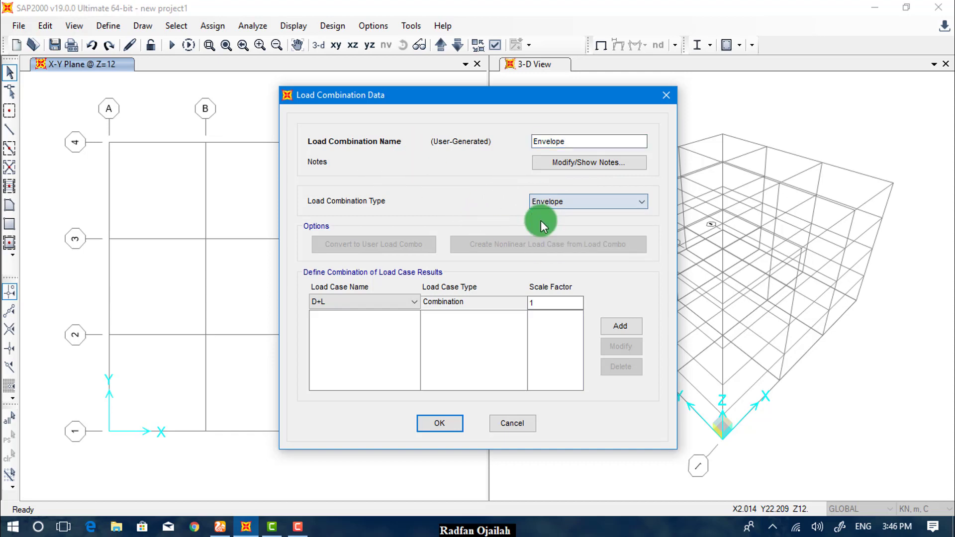
Step: Add UDCON1, UDCON10 and further UDCON combinations to Envelope
click(388, 310)
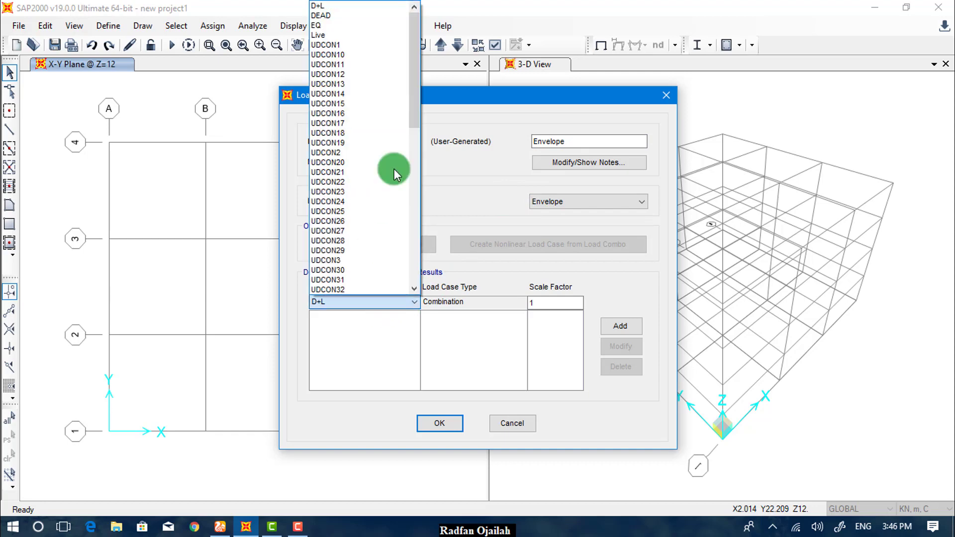
click(375, 45)
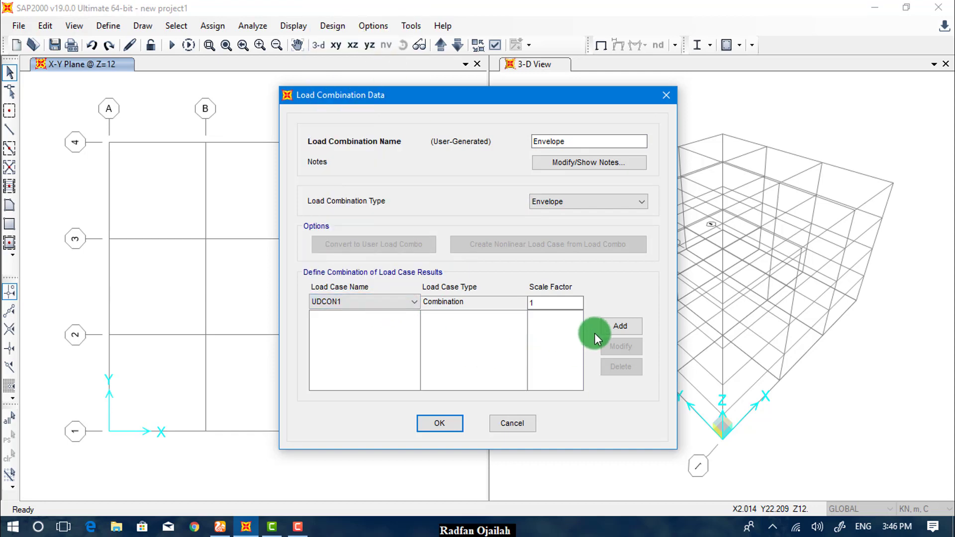
click(610, 329)
click(360, 302)
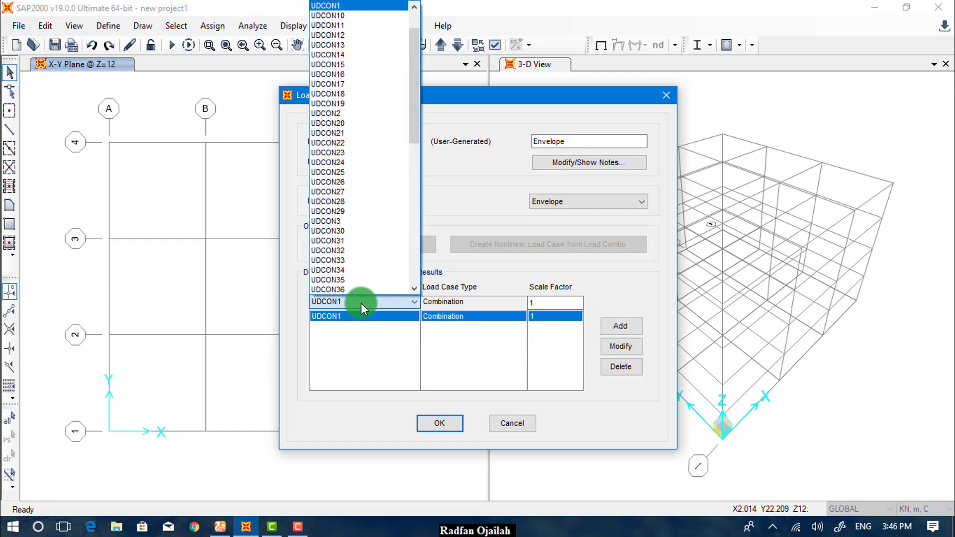
scroll(341, 19, up, 2)
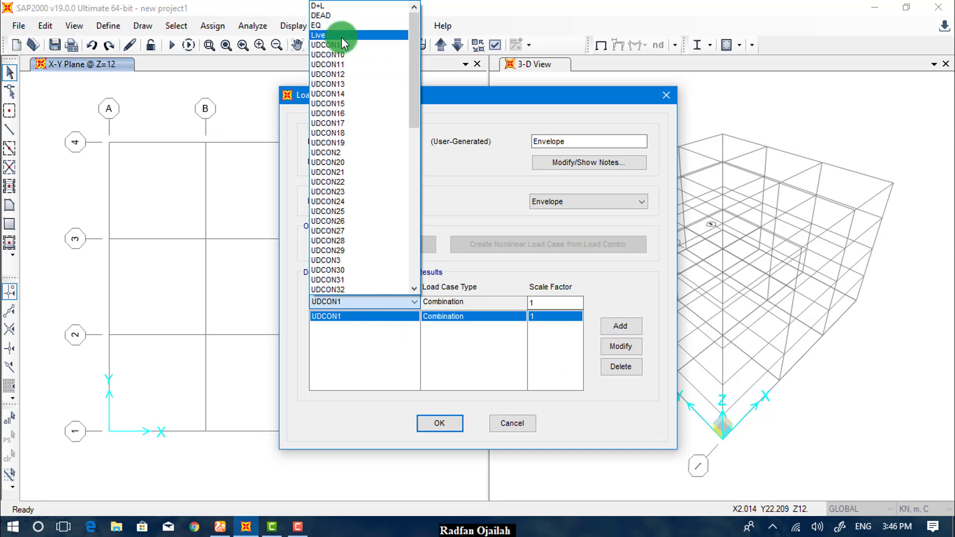
click(339, 54)
click(624, 329)
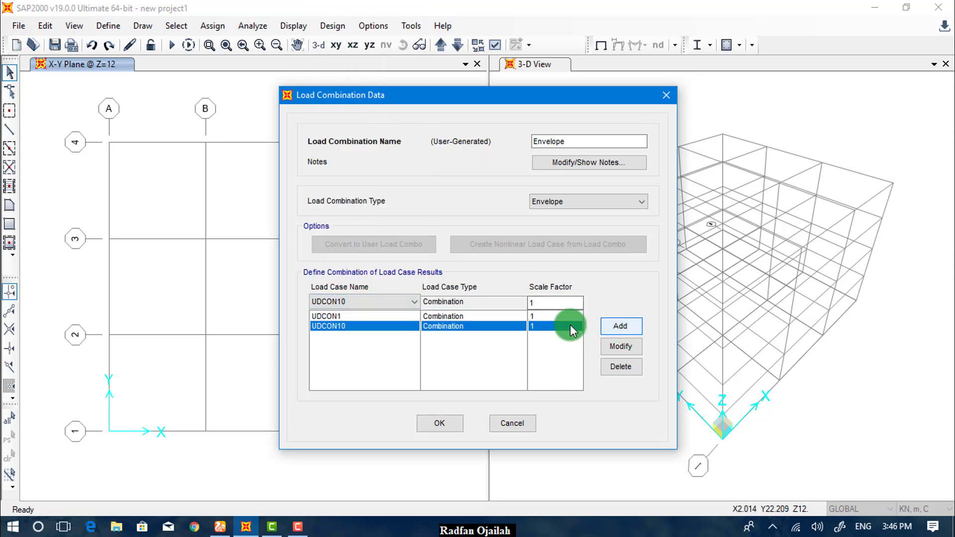
click(363, 301)
scroll(337, 31, up, 2)
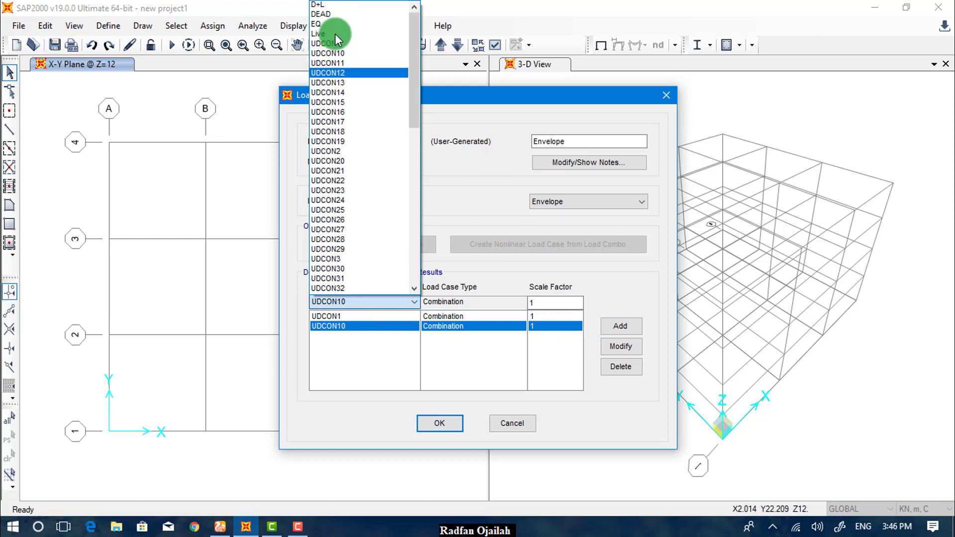
click(343, 68)
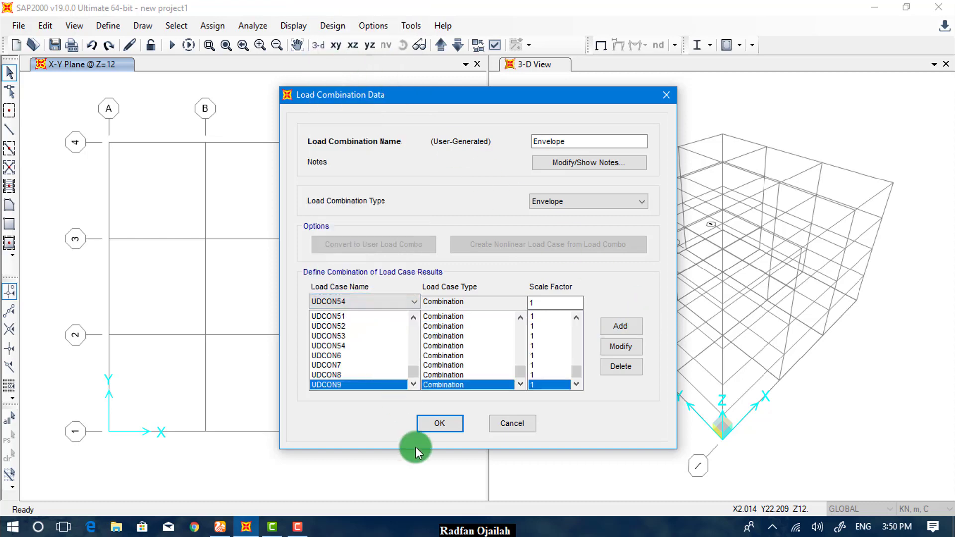
Step: Accept the Envelope combination and confirm the D+L, Envelope and UDCON combination list
click(418, 420)
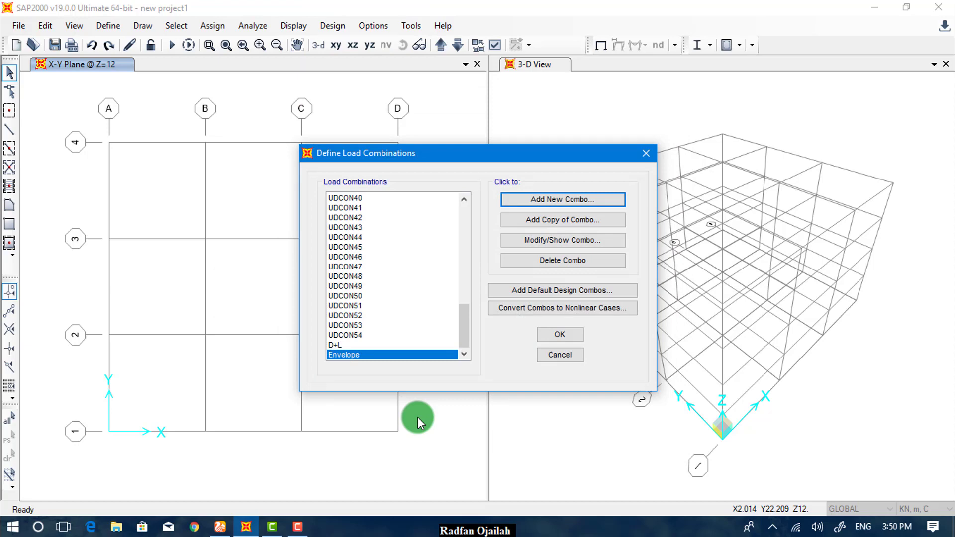
click(552, 337)
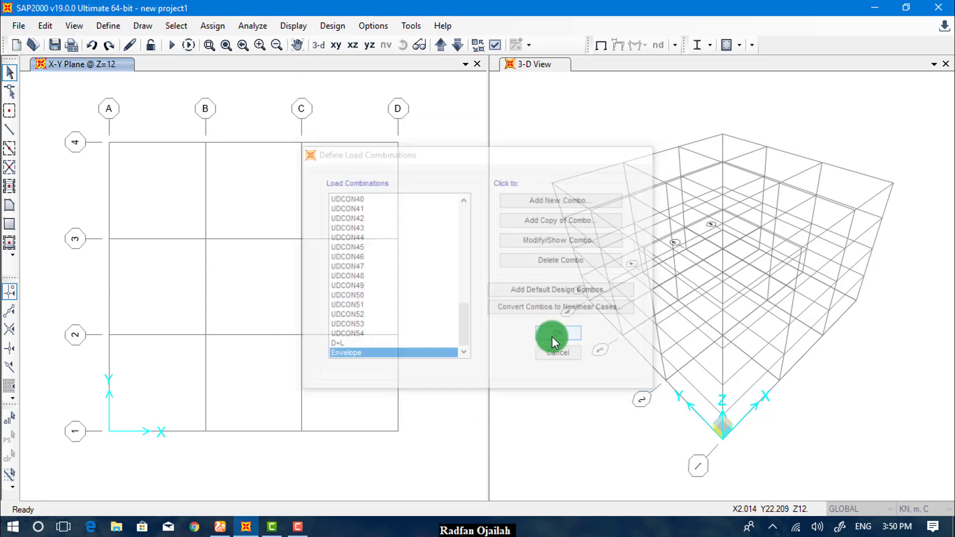